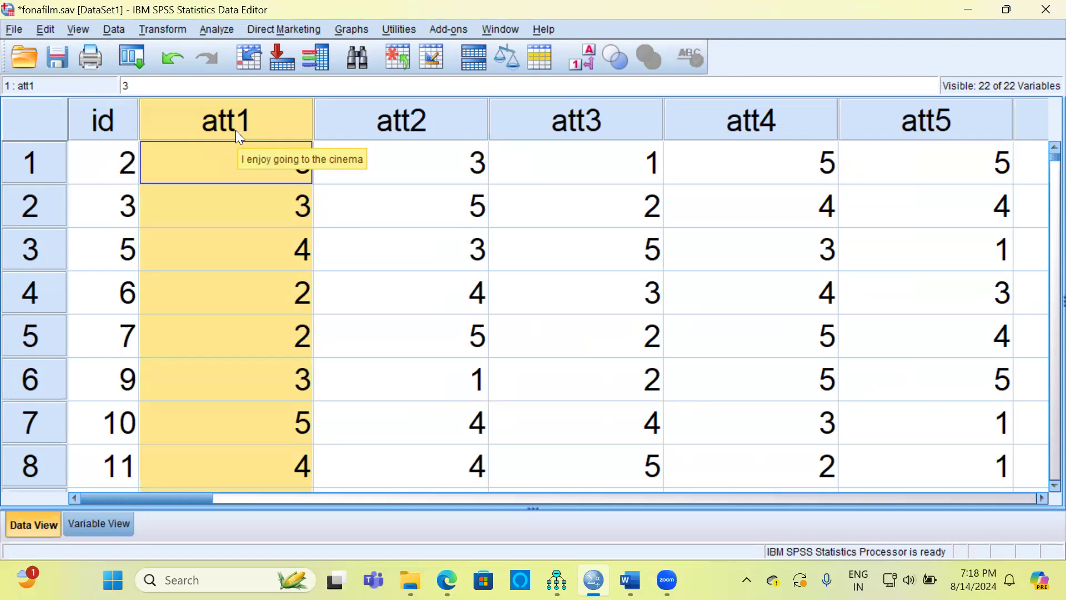
# - Examine the variable labels of the attitude items from att1 through att21 in the data grid
pyautogui.click(372, 124)
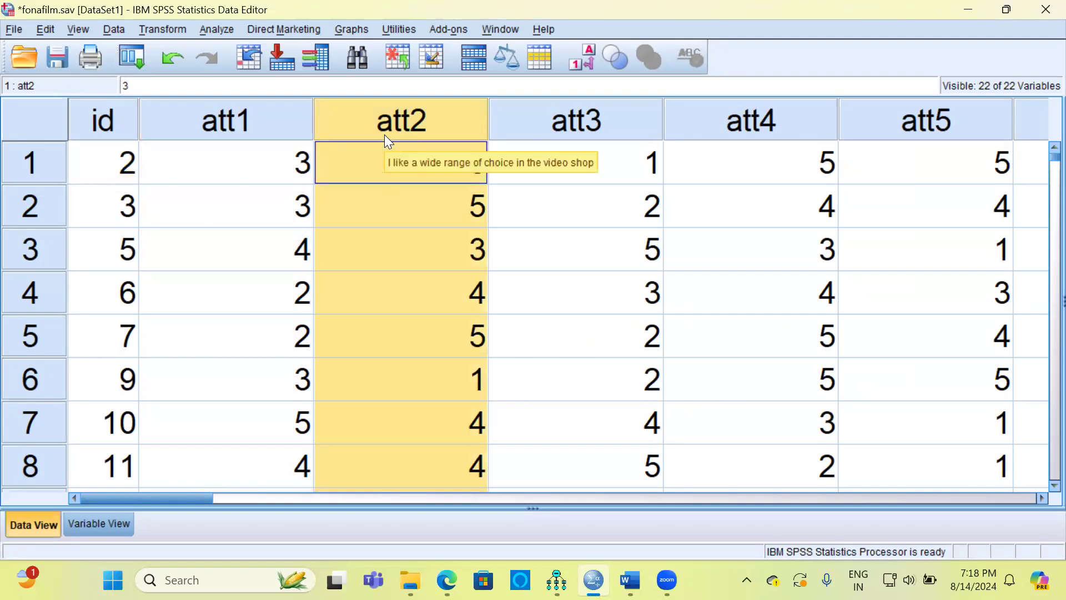
pyautogui.click(549, 124)
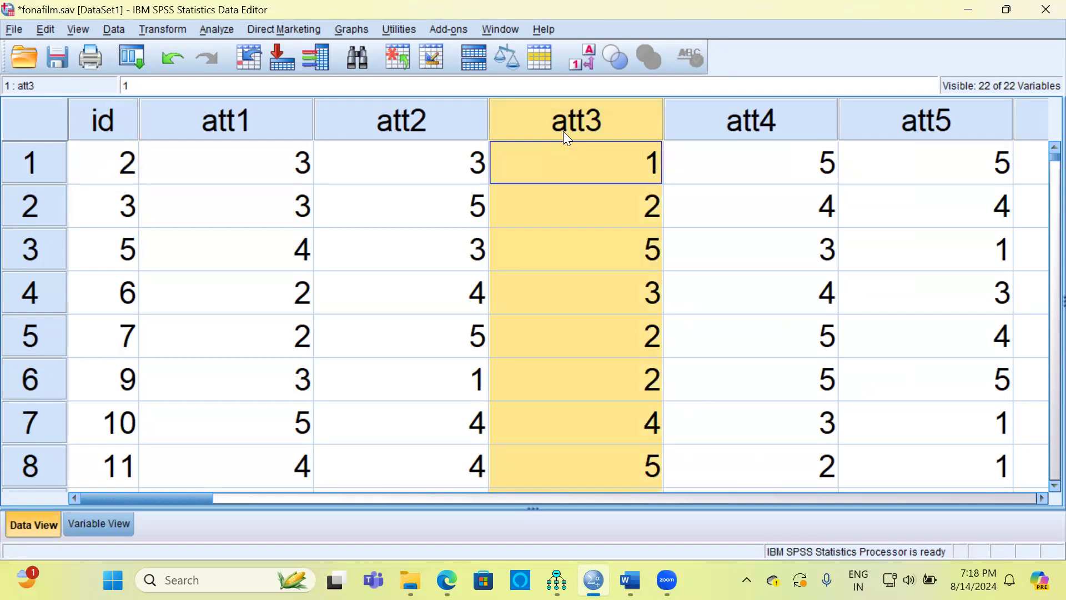
pyautogui.click(295, 129)
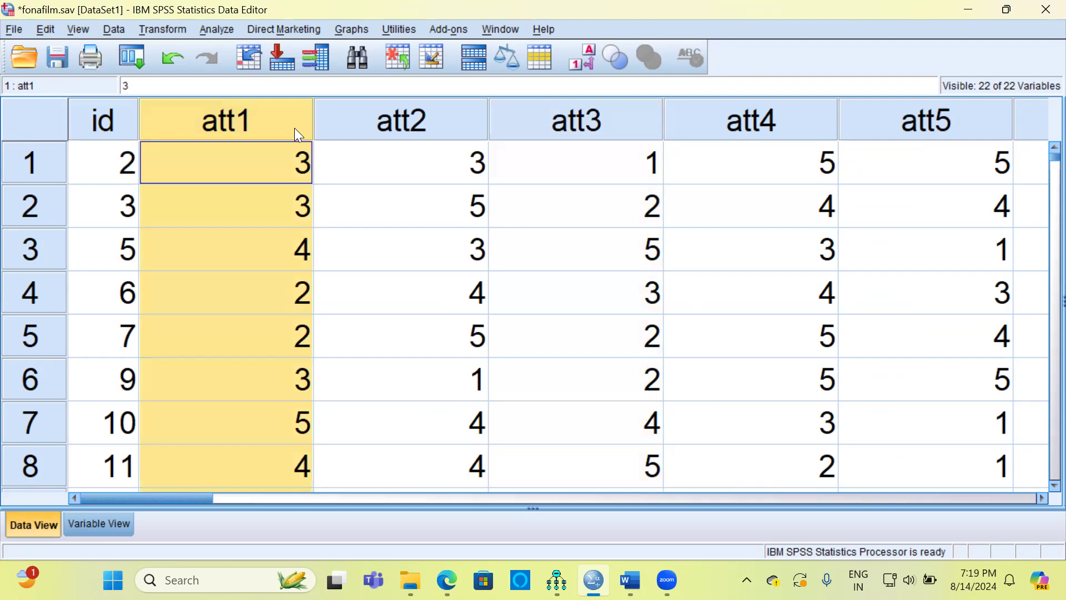
pyautogui.hotkey('ctrl', 'Right')
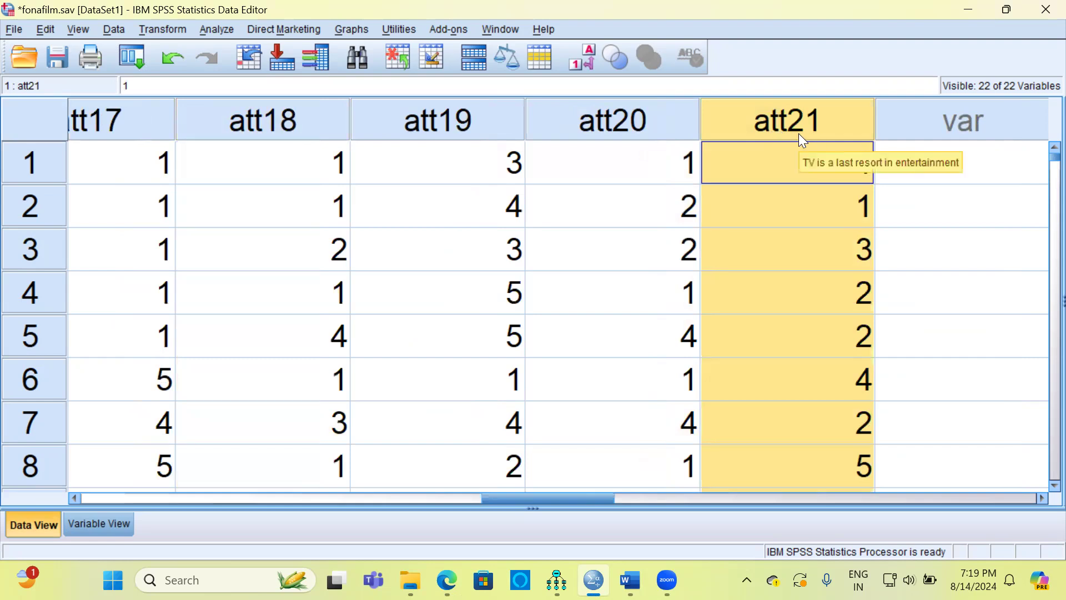
pyautogui.hotkey('ctrl', 'Left')
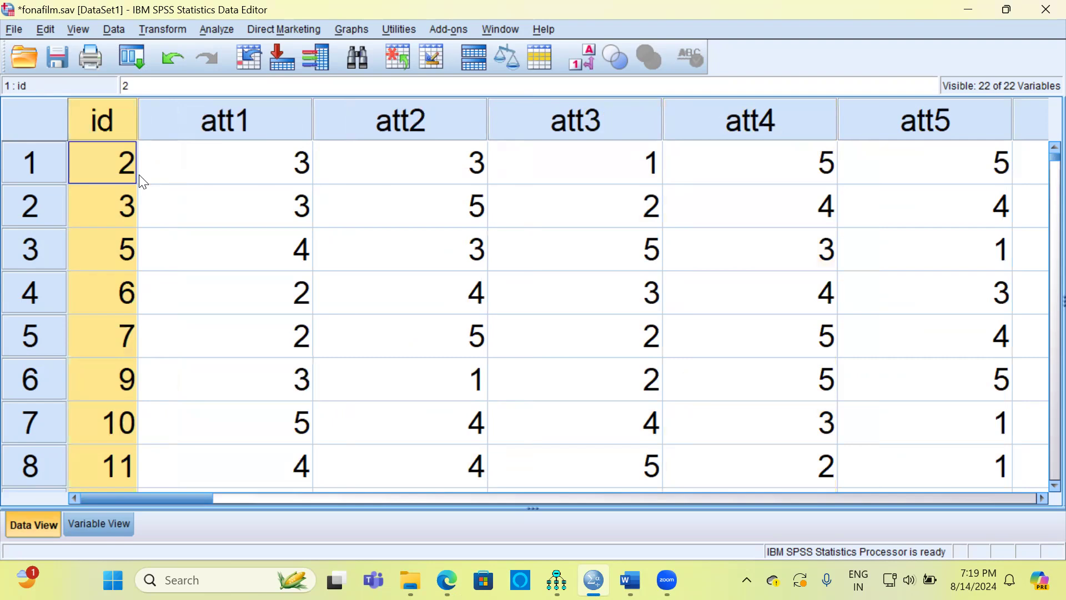
# - Check the first case's answers for att1 to att3 and display value labels instead of numeric codes
pyautogui.click(249, 173)
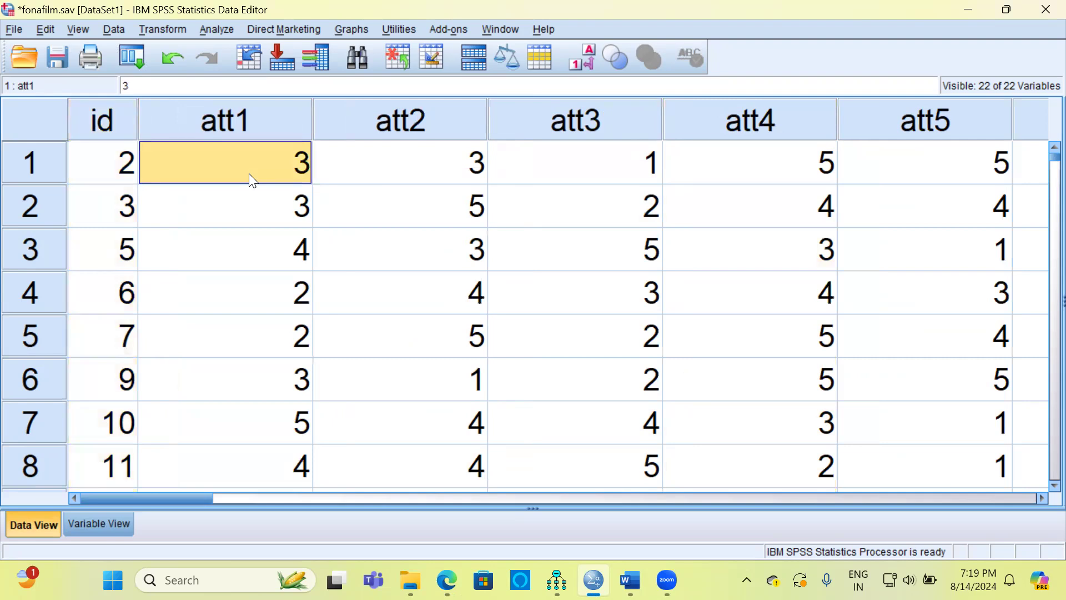
pyautogui.click(447, 169)
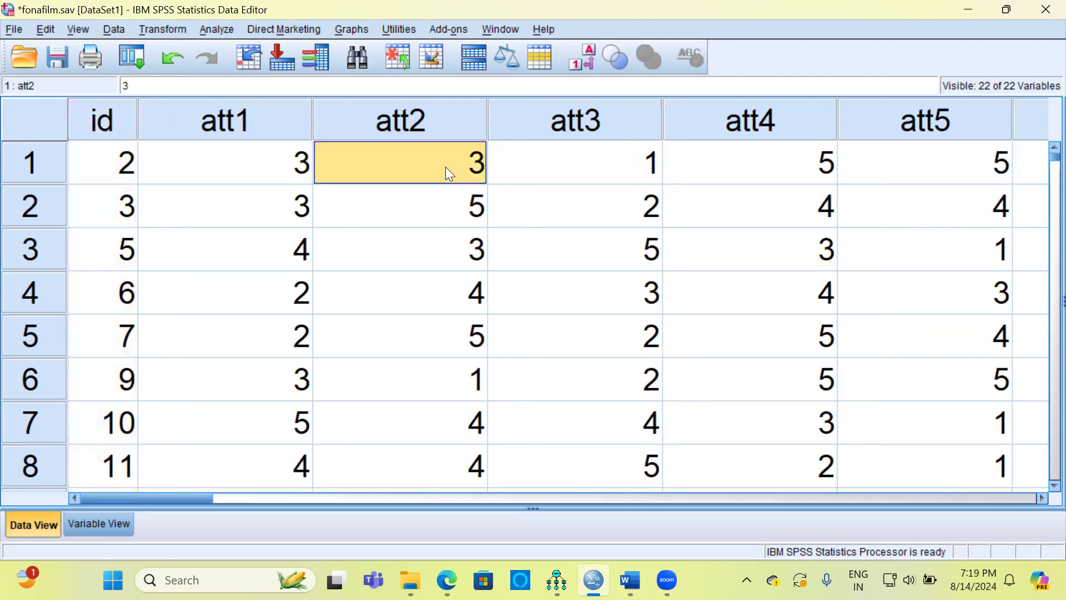
pyautogui.click(600, 172)
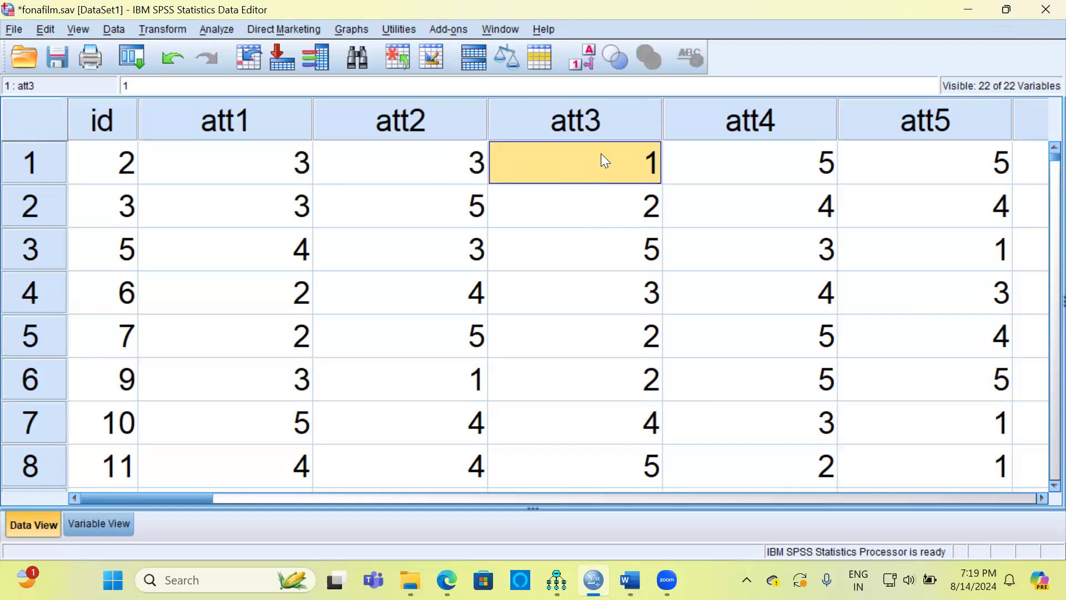
pyautogui.click(588, 62)
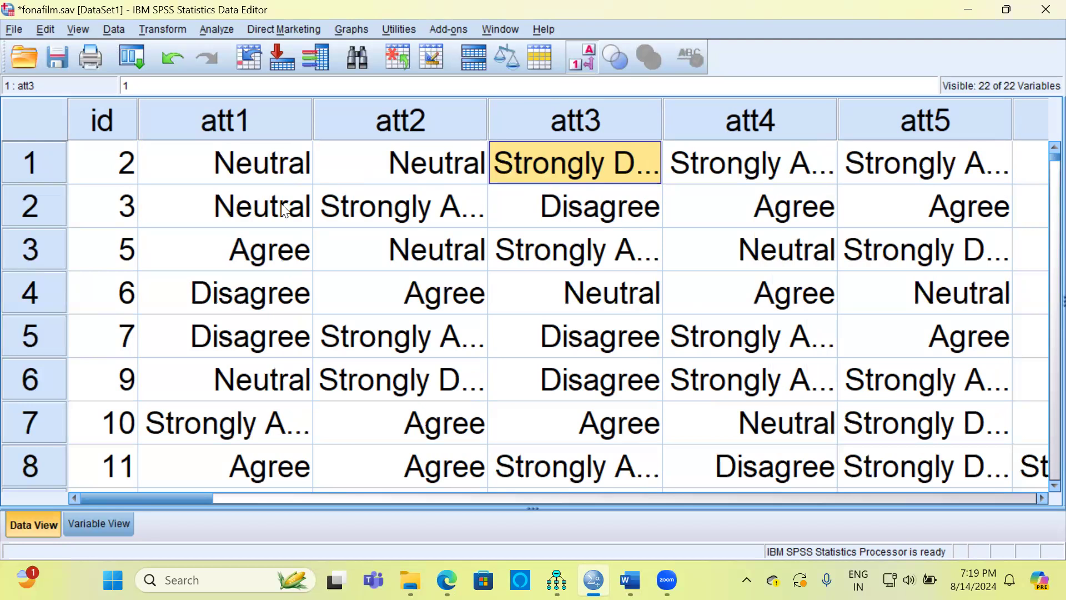
# - Check the last case in the dataset and return to the first case in the id column
pyautogui.click(128, 165)
pyautogui.hotkey('ctrl', 'Down')
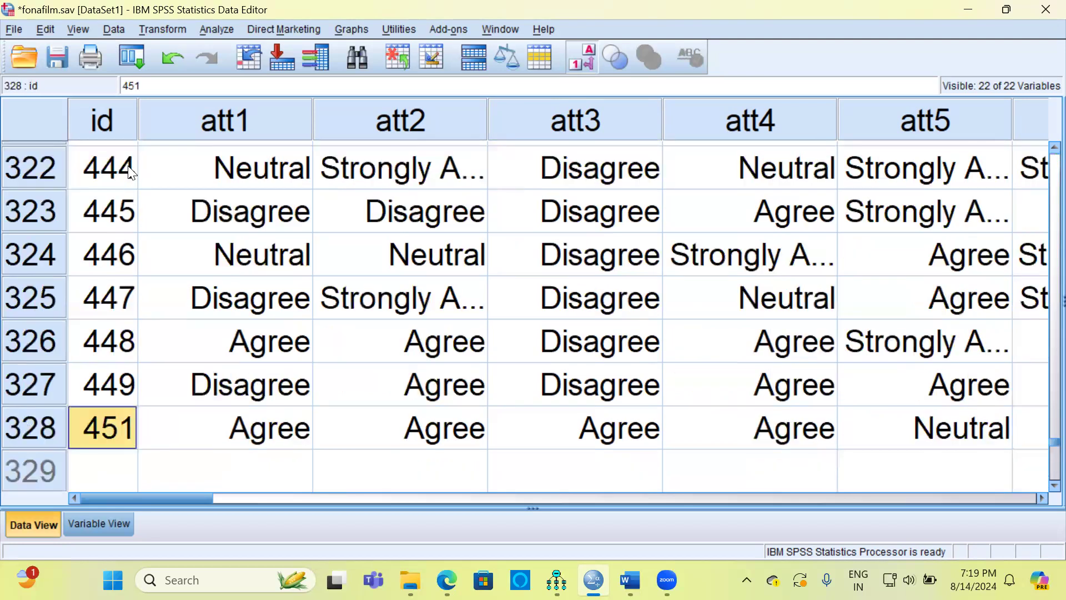
pyautogui.click(26, 433)
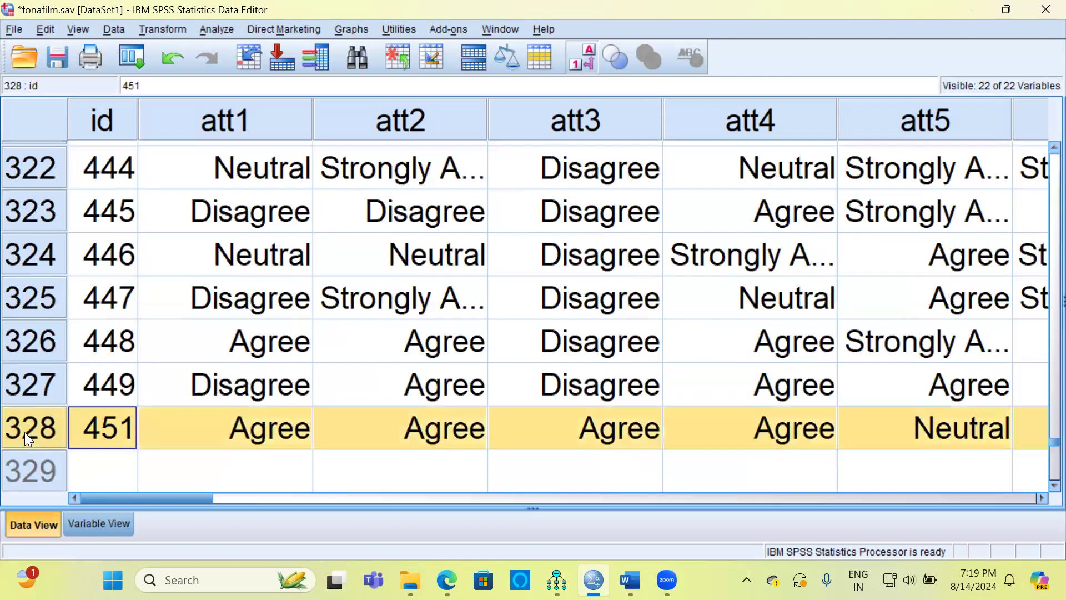
pyautogui.click(72, 432)
pyautogui.hotkey('ctrl', 'Up')
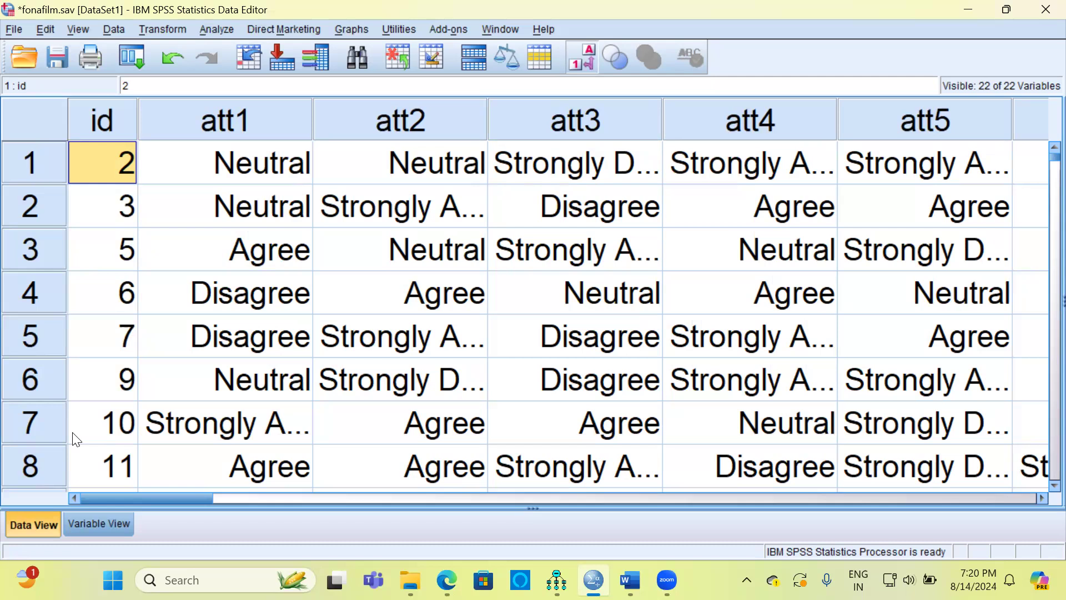
# - Open Custom Tables and reset the settings on all tabs to start an empty table
pyautogui.click(219, 29)
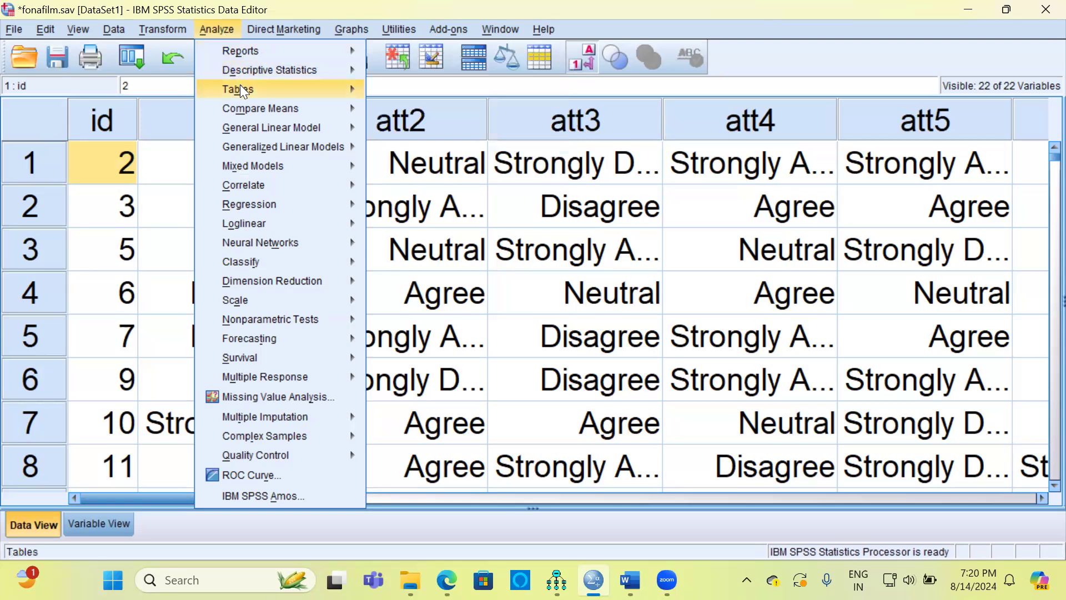
pyautogui.moveTo(270, 89)
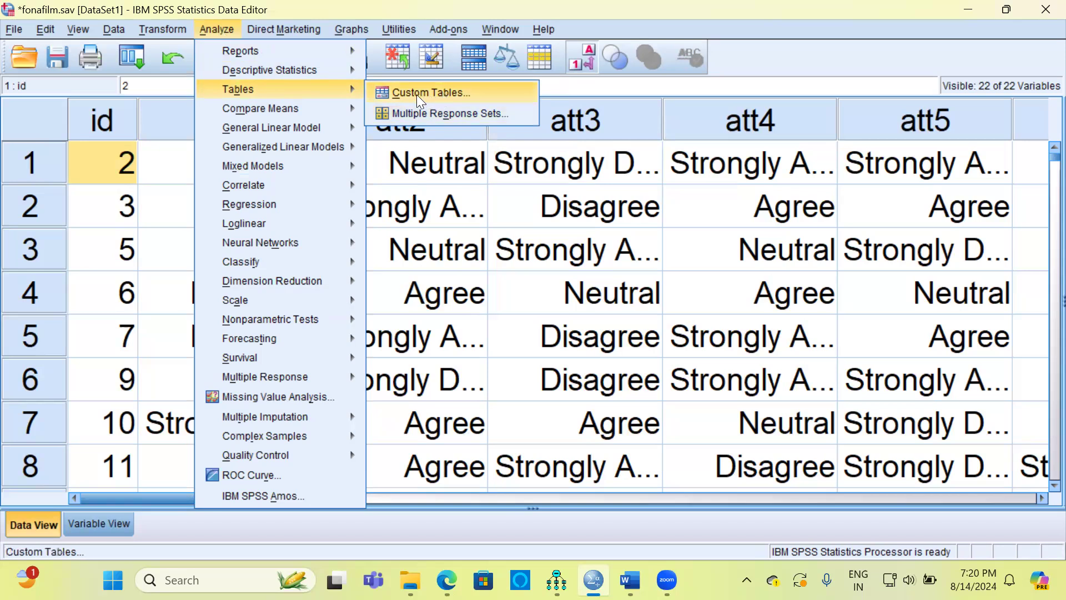
pyautogui.click(458, 91)
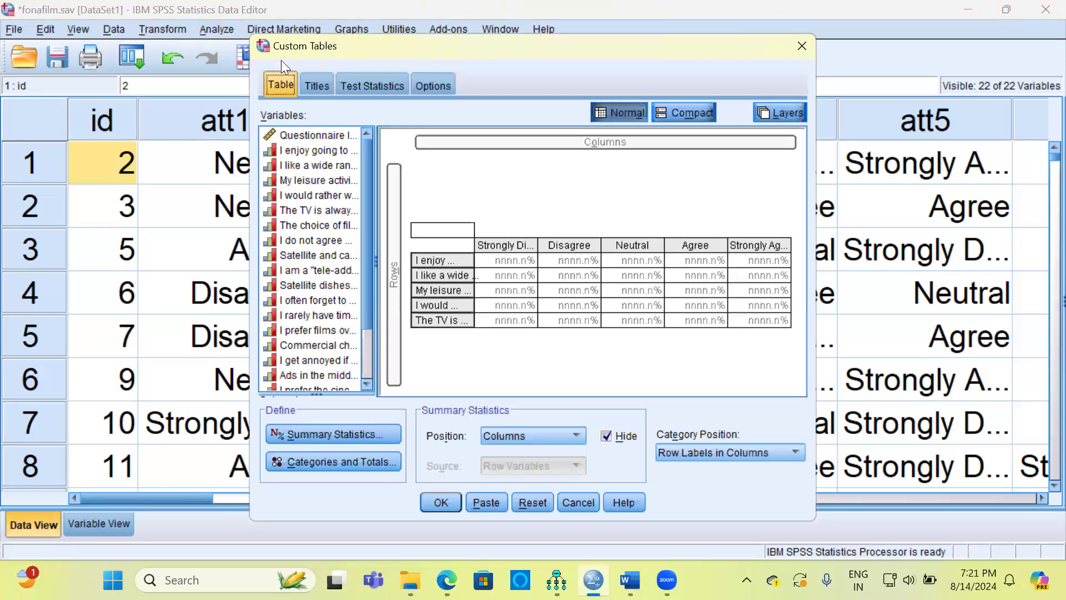
pyautogui.click(532, 502)
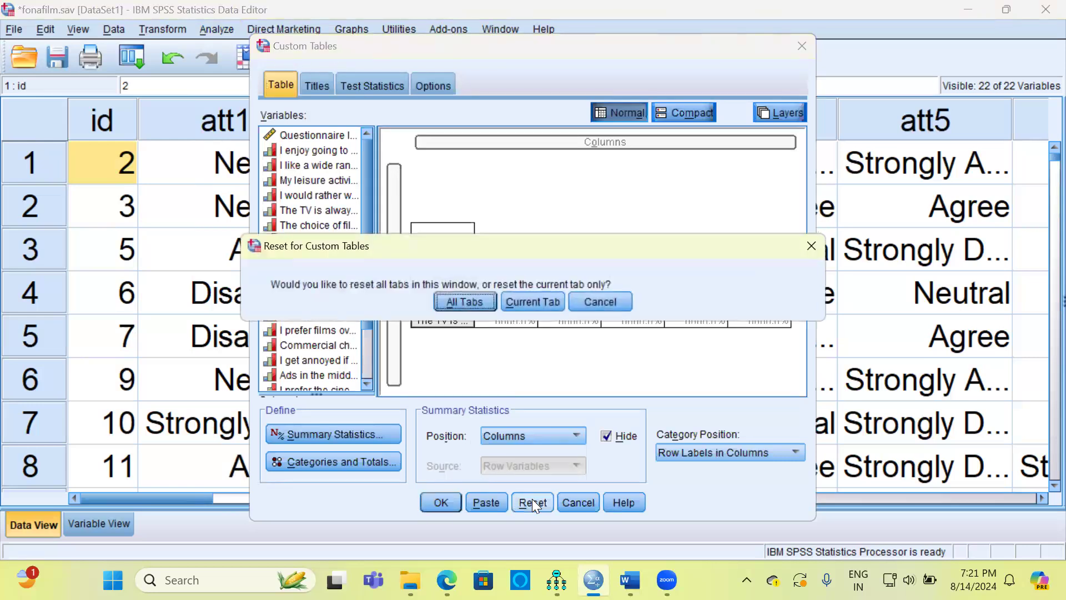
pyautogui.click(469, 304)
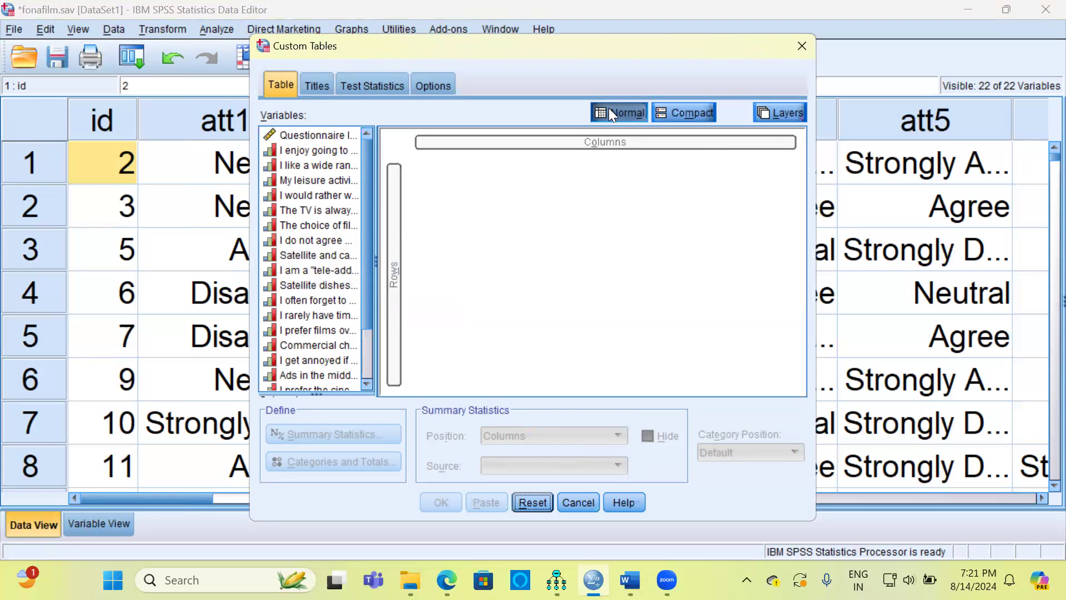
pyautogui.moveTo(311, 45); pyautogui.dragTo(188, 59)
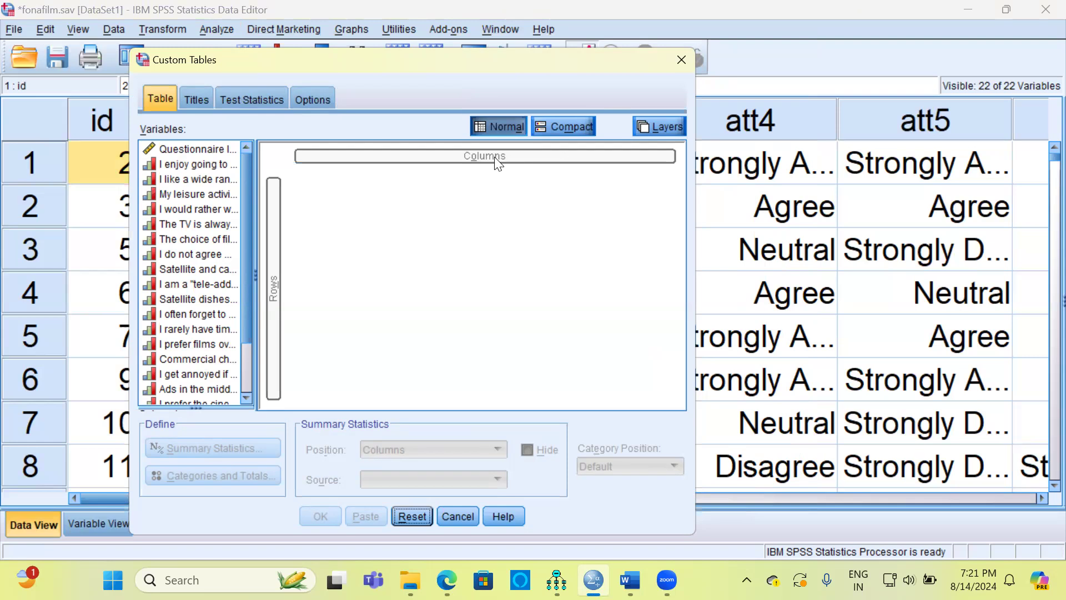
# - Place all attitude variables, from "I enjoy going to the cinema" to "TV is a last resort in entertainment", in the table's rows
pyautogui.click(204, 164)
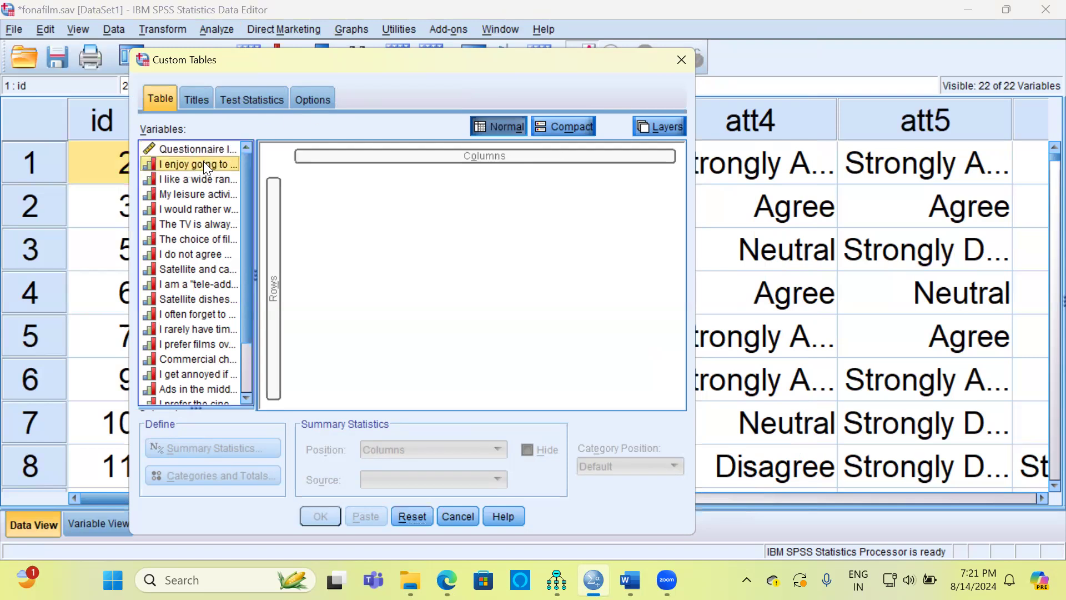
pyautogui.hotkey('shift', 'Down')
pyautogui.hotkey('shift', 'Down')
pyautogui.hotkey('shift', 'Down')
pyautogui.hotkey('shift', 'Down')
pyautogui.hotkey('shift', 'Down')
pyautogui.hotkey('shift', 'Down')
pyautogui.hotkey('shift', 'Down')
pyautogui.hotkey('shift', 'Down')
pyautogui.hotkey('shift', 'Down')
pyautogui.hotkey('shift', 'Down')
pyautogui.hotkey('shift', 'Down')
pyautogui.hotkey('shift', 'Down')
pyautogui.hotkey('shift', 'Down')
pyautogui.hotkey('shift', 'Down')
pyautogui.hotkey('shift', 'Down')
pyautogui.hotkey('shift', 'Down')
pyautogui.hotkey('shift', 'Down')
pyautogui.hotkey('shift', 'Down')
pyautogui.hotkey('shift', 'Down')
pyautogui.hotkey('shift', 'Down')
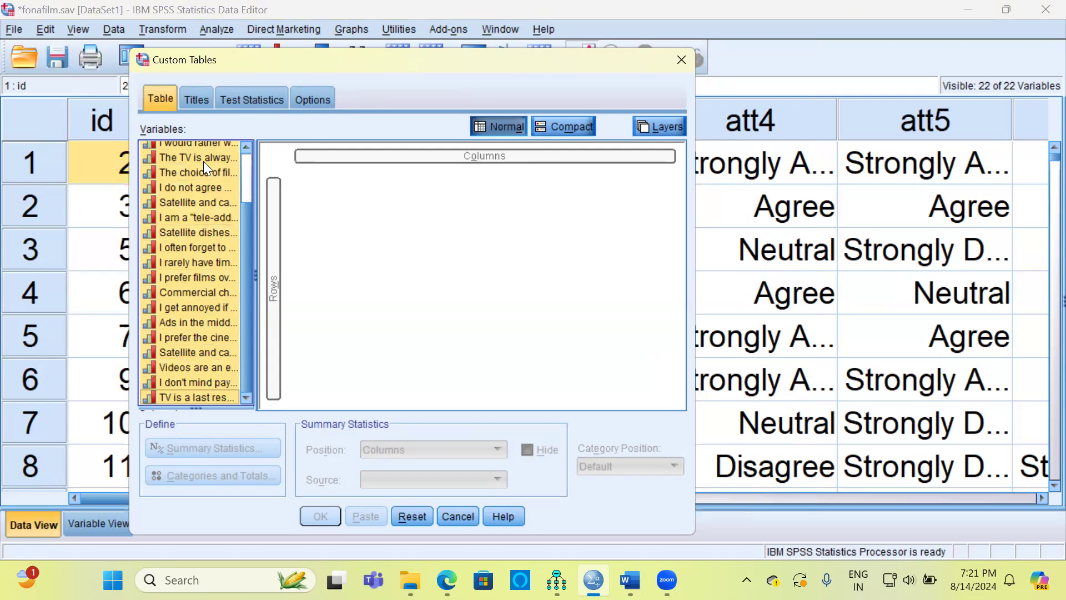
pyautogui.moveTo(197, 179); pyautogui.dragTo(270, 188)
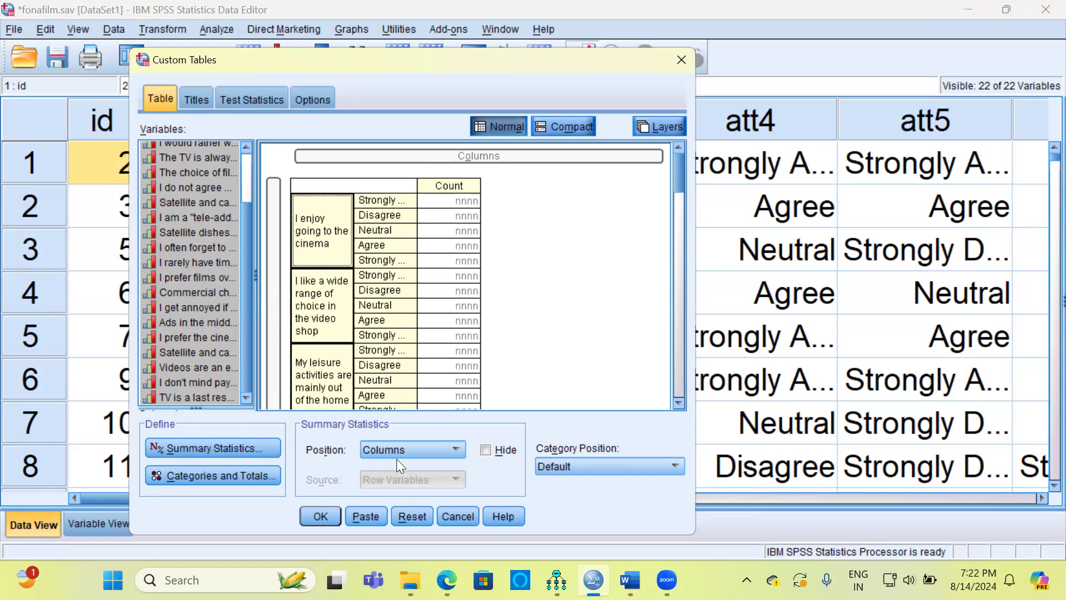
# - Keep the summary statistics positioned in Columns and set the category position to Row Labels in Columns
pyautogui.click(454, 451)
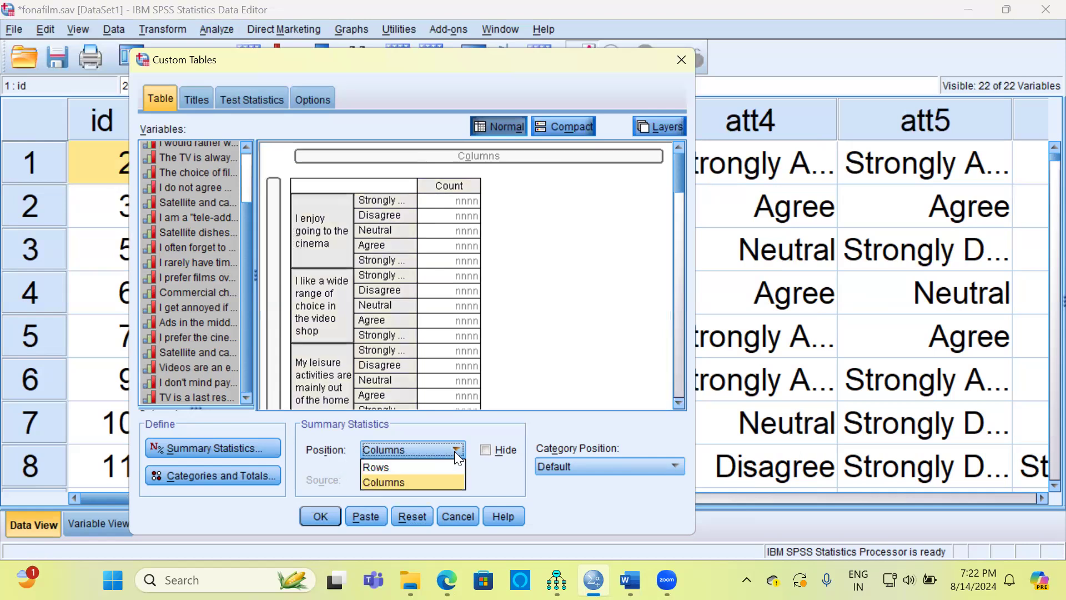
pyautogui.click(380, 482)
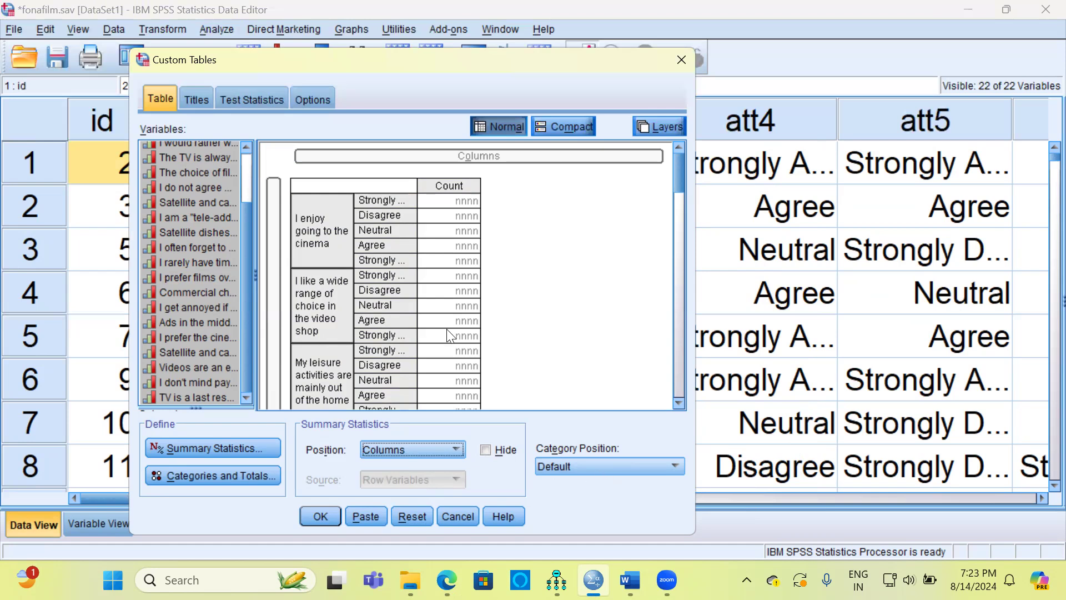
pyautogui.click(672, 467)
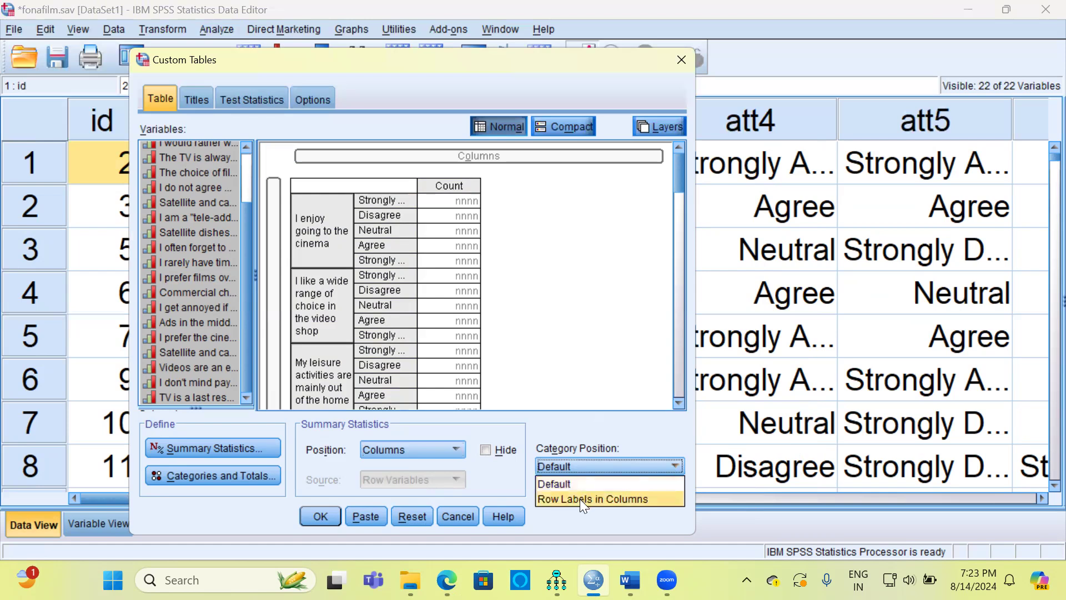
pyautogui.click(626, 504)
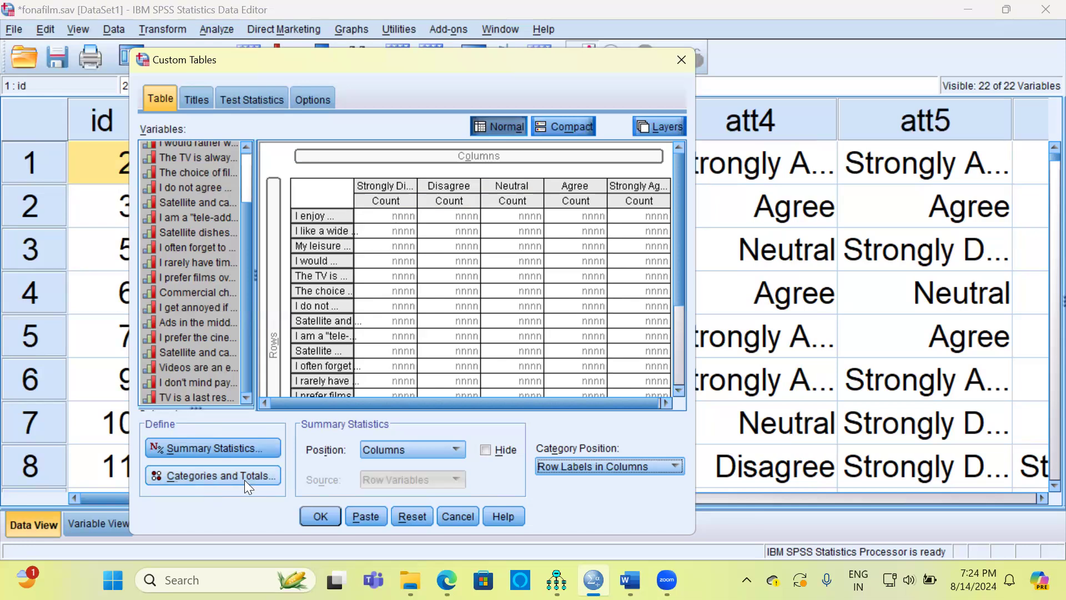
# - Apply Count as the summary statistic for the selected variables and generate the custom table
pyautogui.click(218, 449)
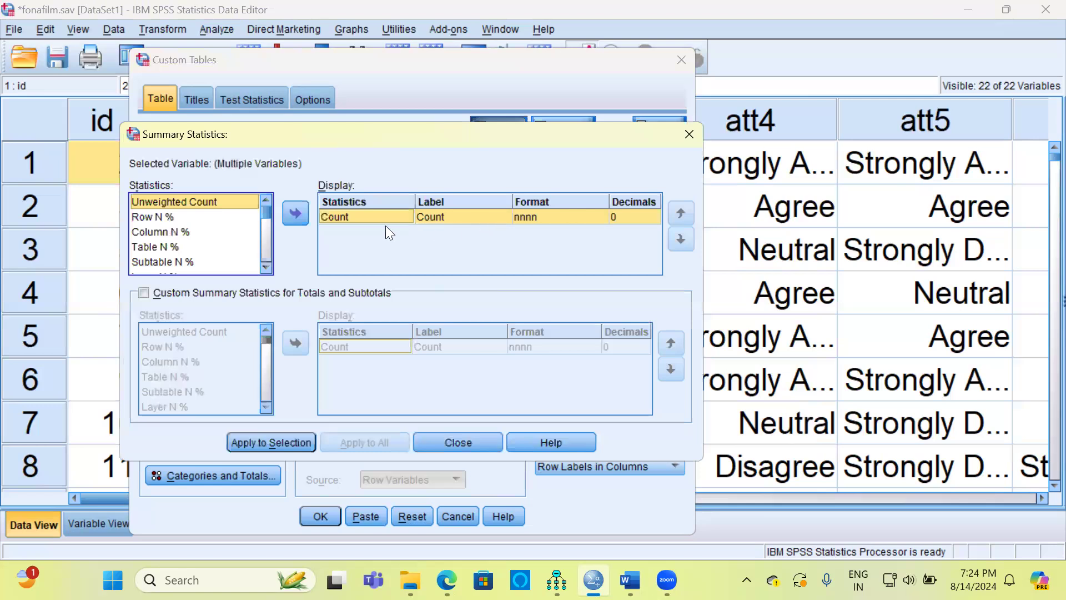
pyautogui.click(271, 442)
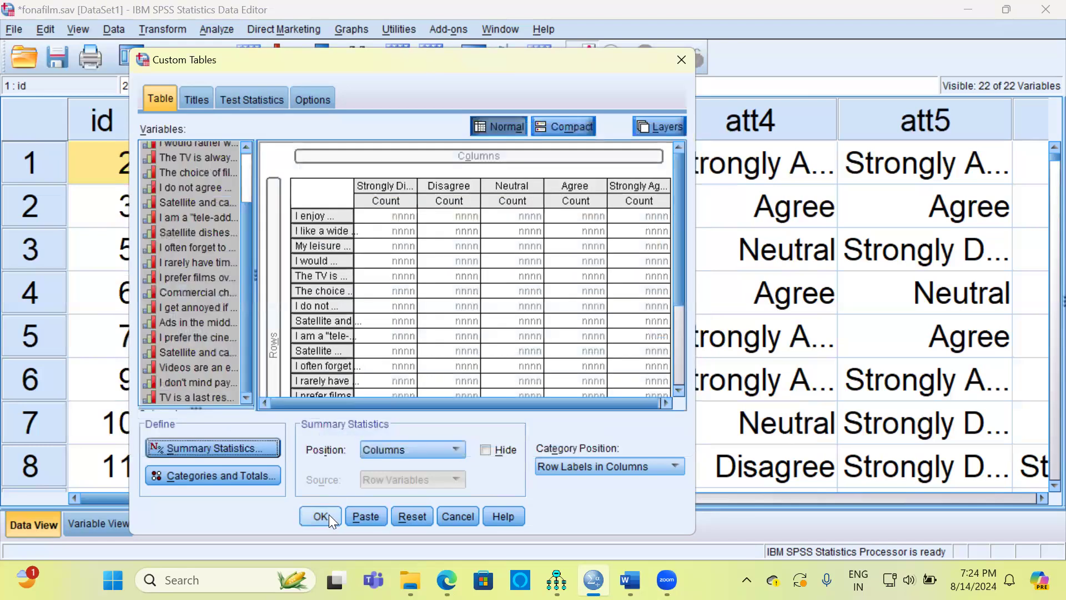
pyautogui.click(329, 515)
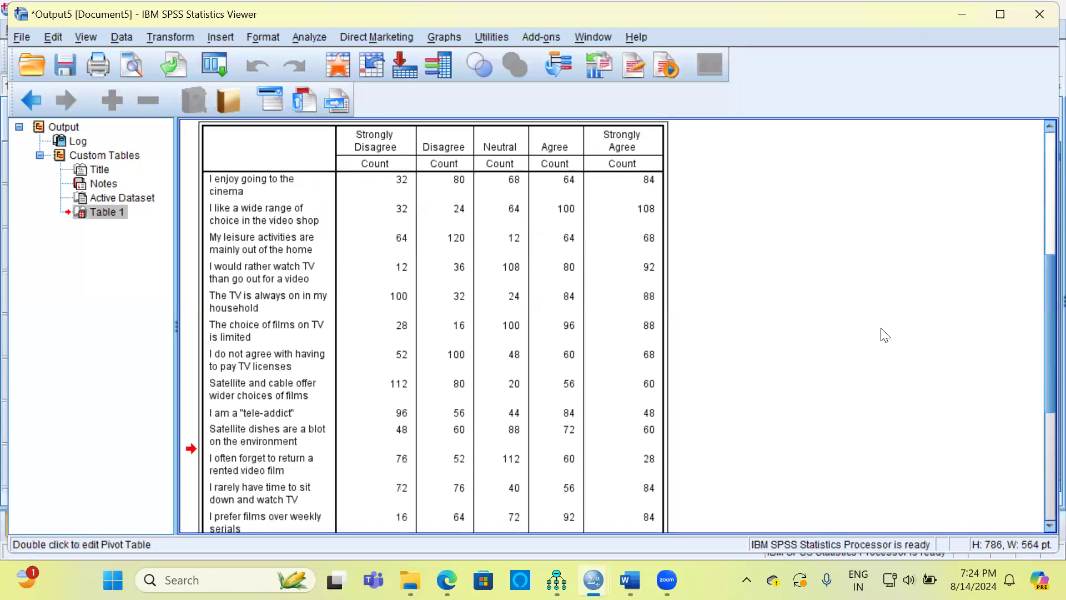
# - Review the response counts for each attitude statement in the output table
pyautogui.moveTo(1040, 311); pyautogui.dragTo(1039, 294)
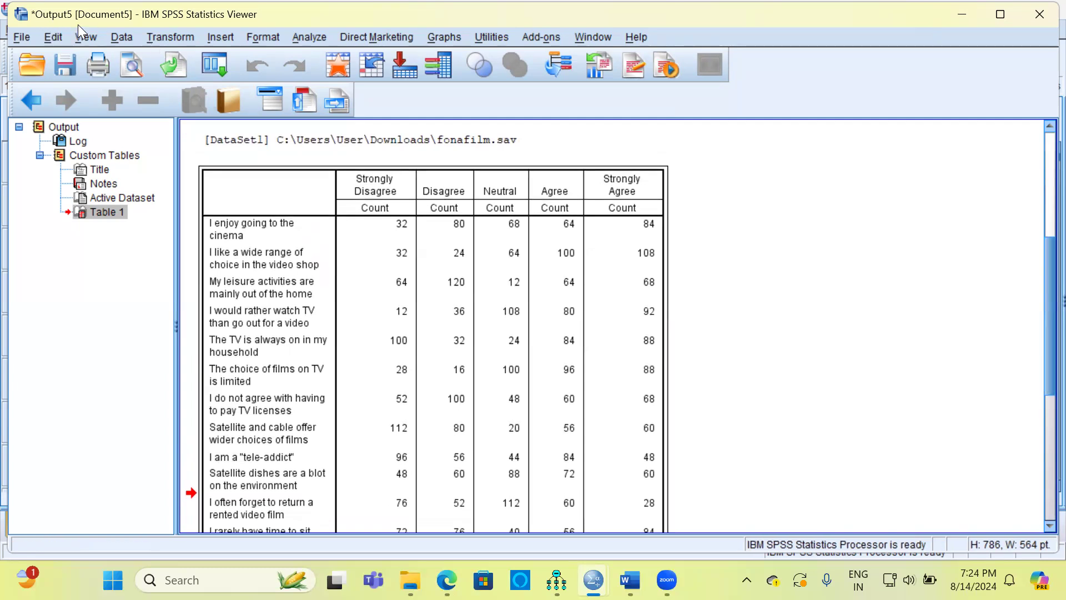
pyautogui.click(228, 222)
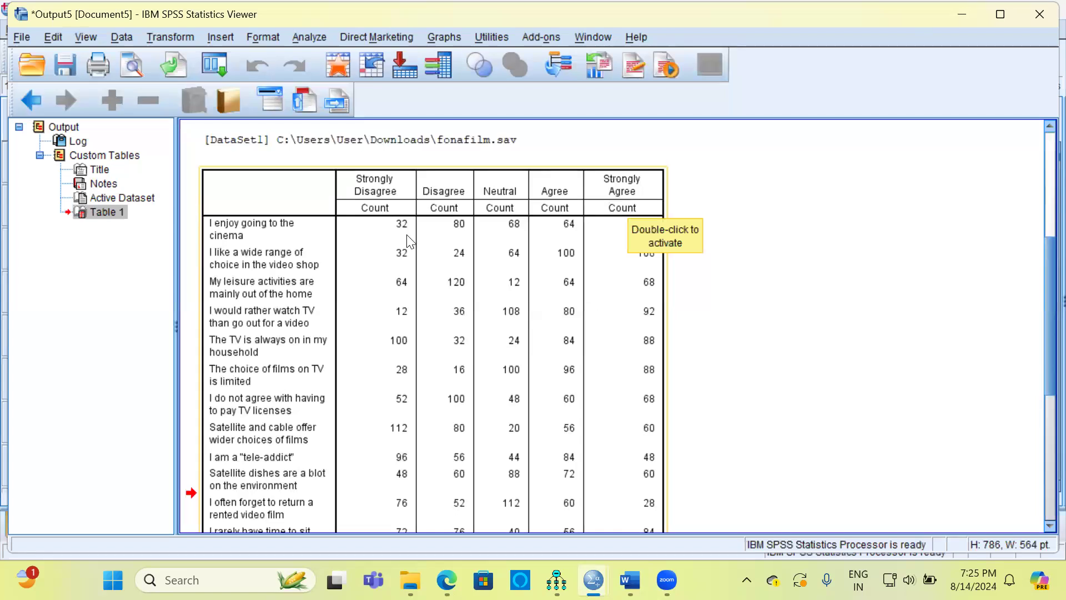
pyautogui.scroll(-2, 394, 235)
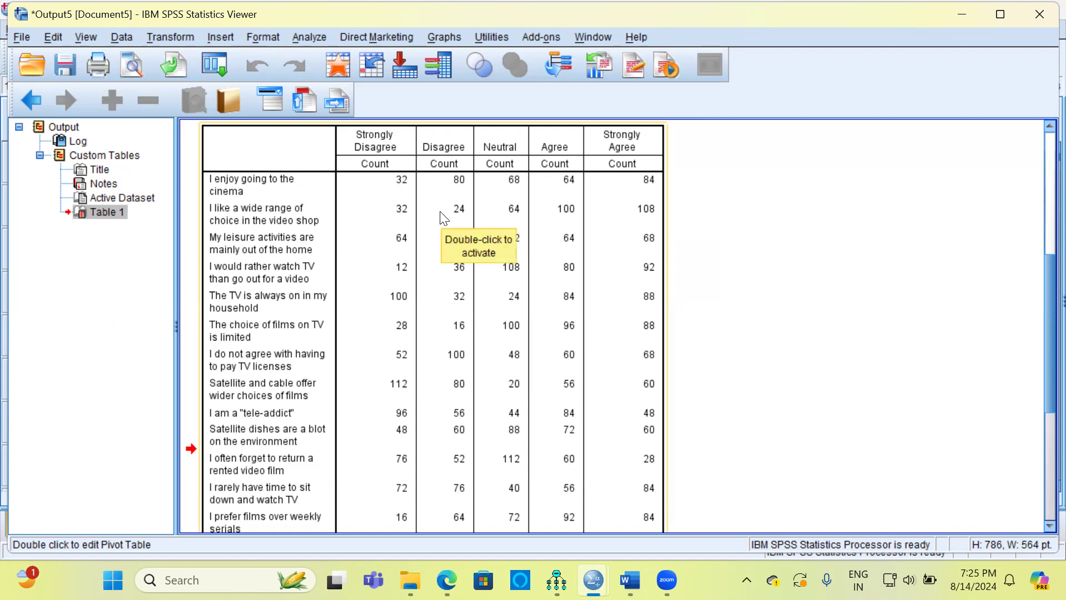
# - Reopen the custom table definition and remove Count from the displayed summary statistics of the attitude variables
pyautogui.click(309, 36)
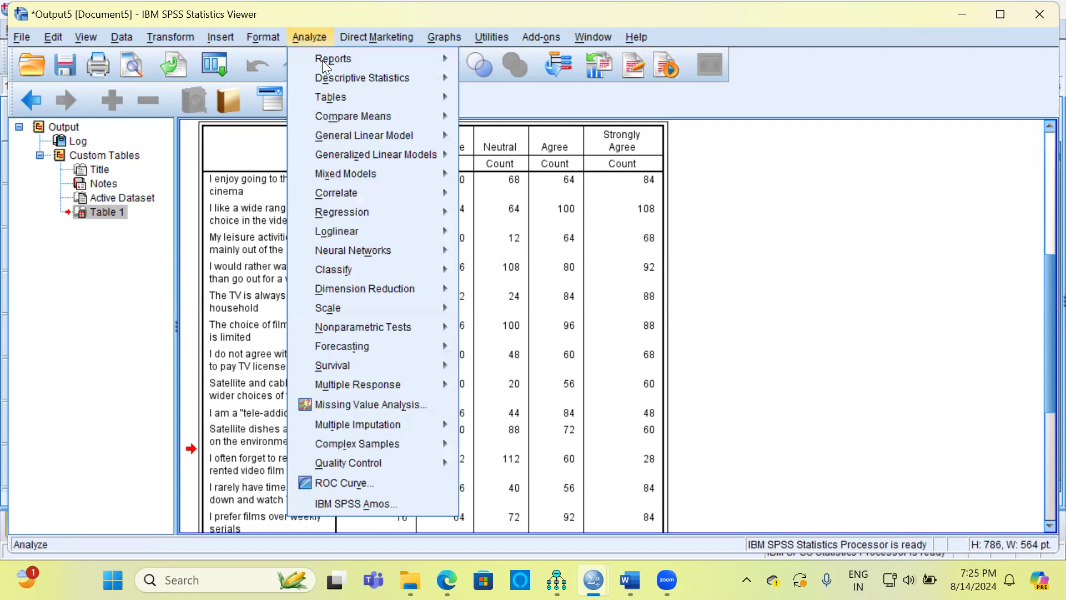
pyautogui.click(333, 99)
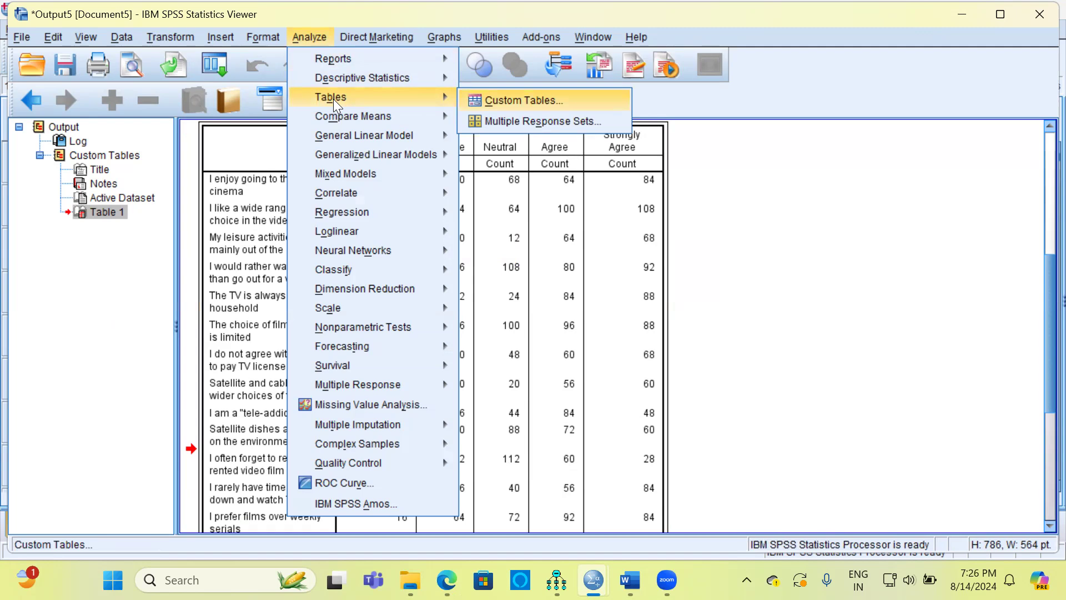
pyautogui.press('Return')
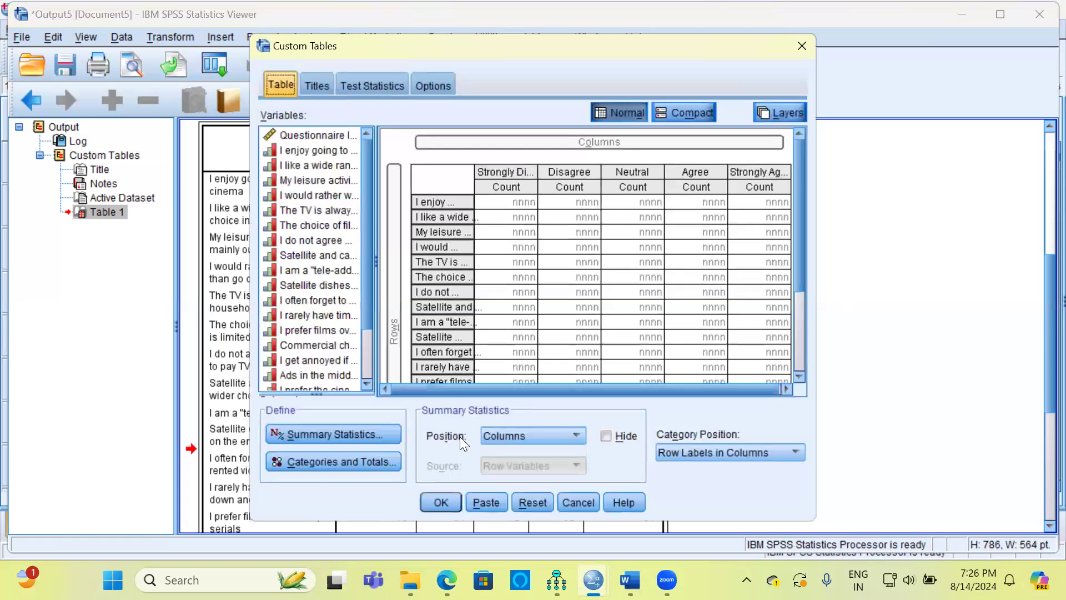
pyautogui.click(361, 436)
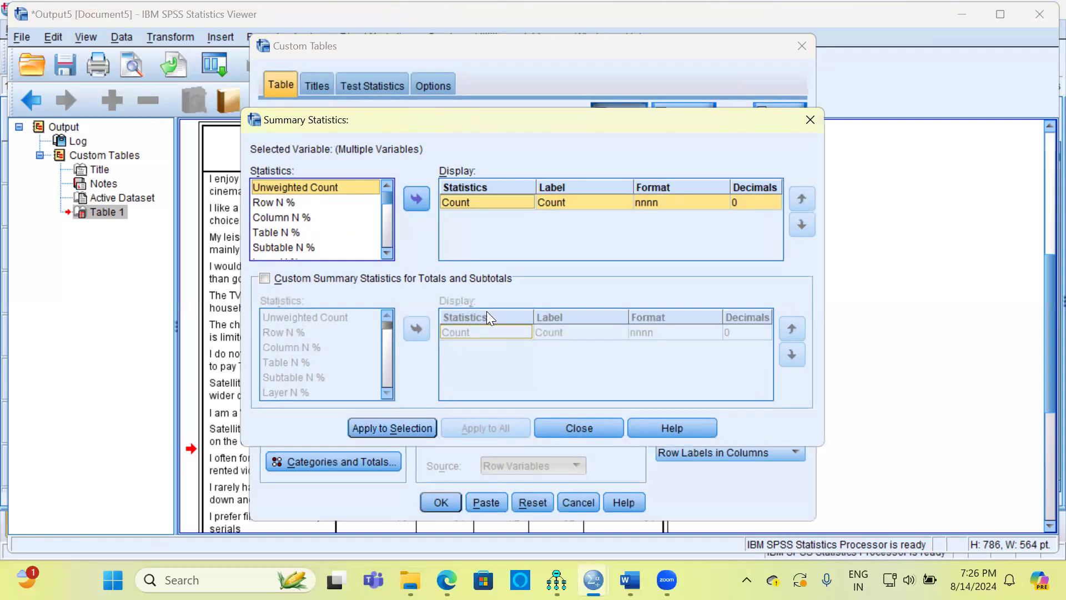
pyautogui.click(474, 203)
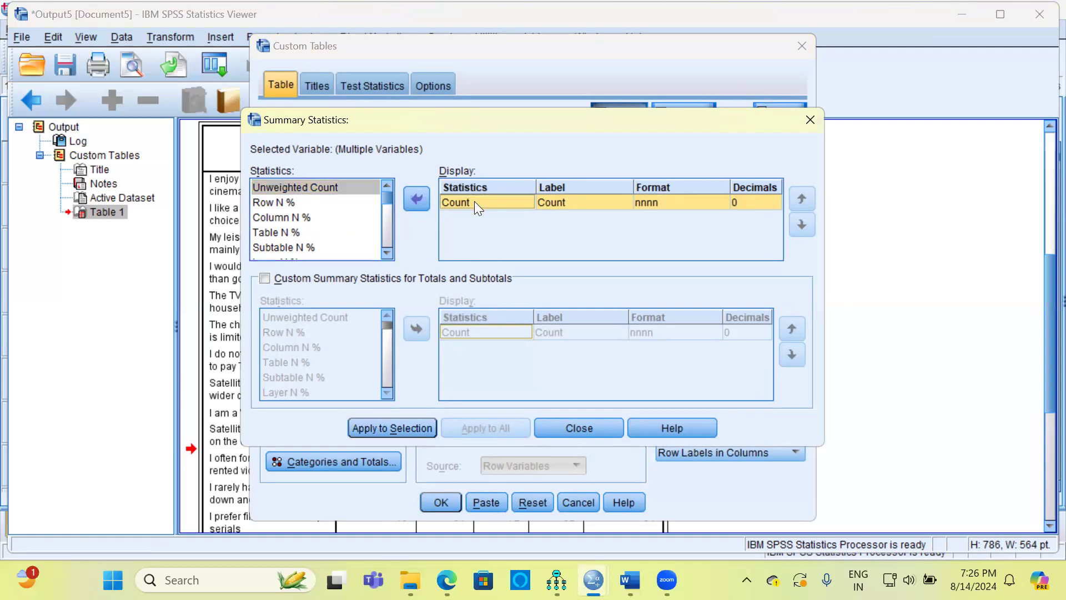
pyautogui.click(424, 203)
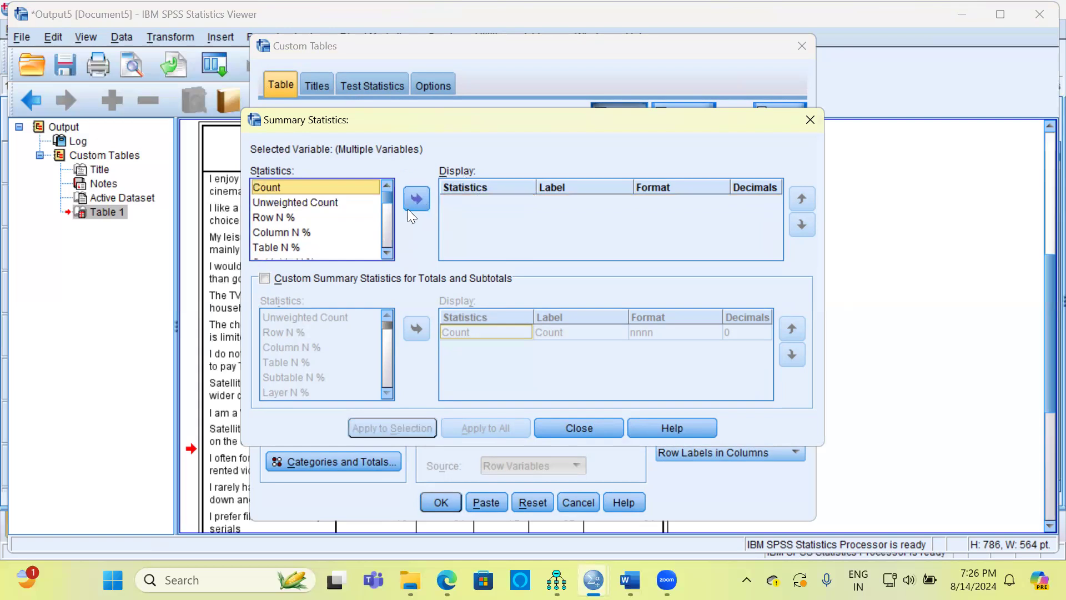
# - Apply Row N % as the summary statistic for the selected variables and generate the custom table
pyautogui.click(284, 217)
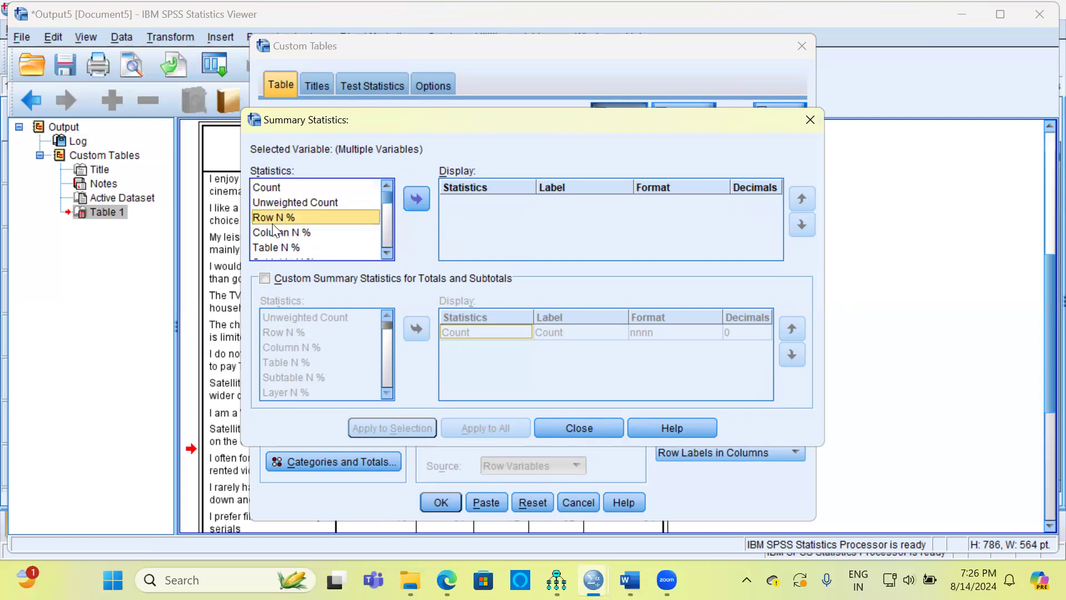
pyautogui.click(416, 200)
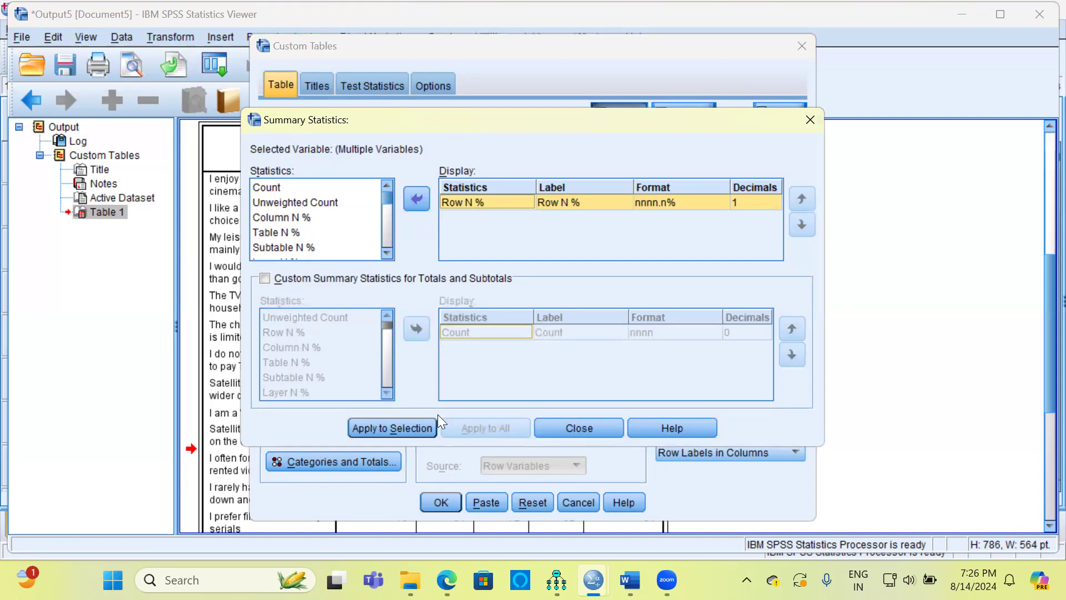
pyautogui.click(403, 428)
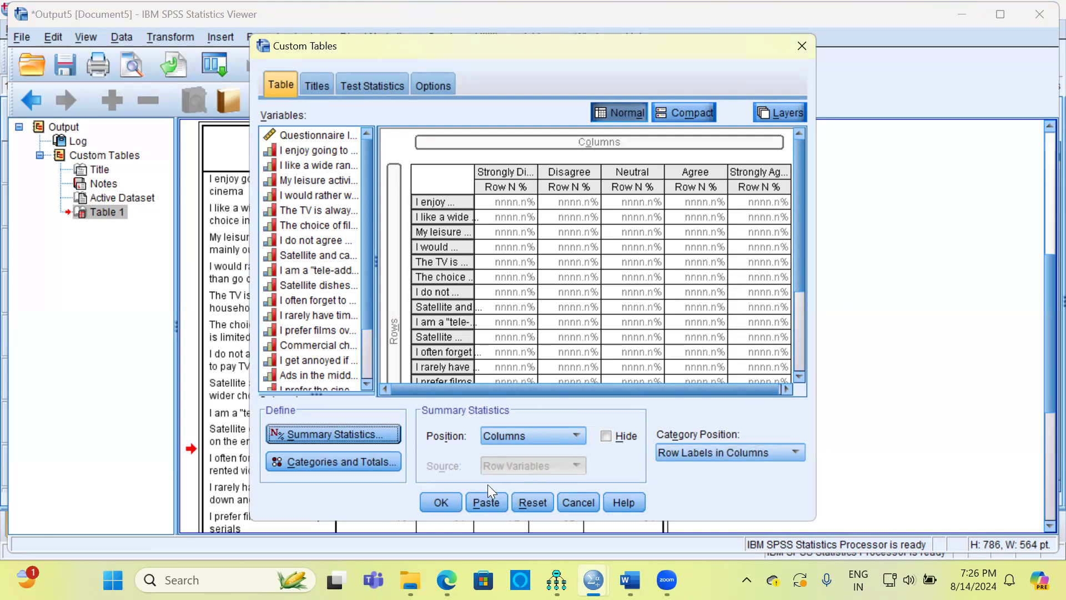
pyautogui.click(445, 503)
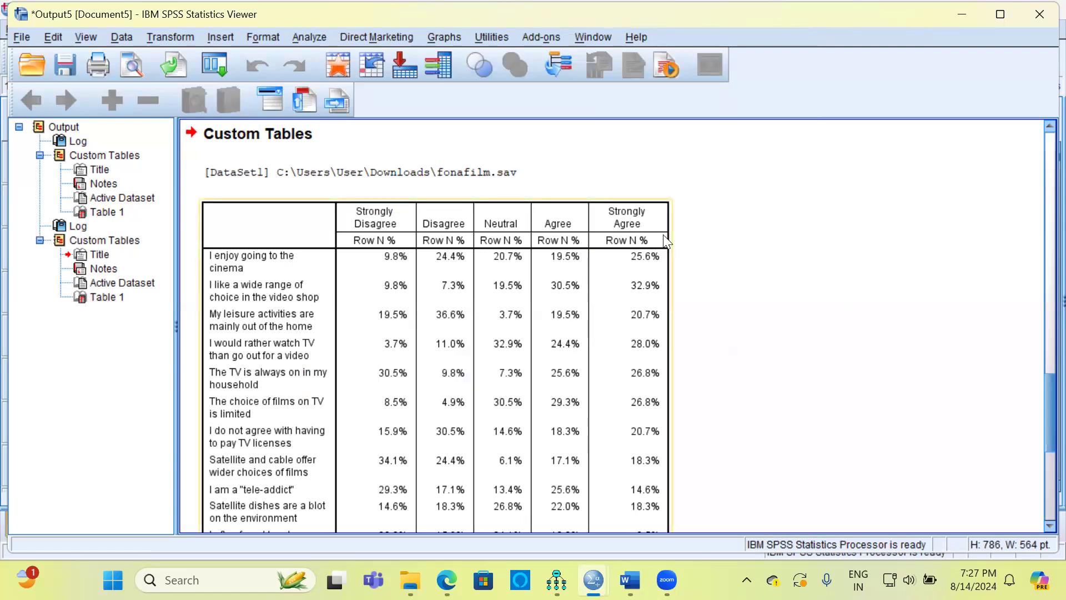
# - Examine the row percentages of each attitude statement across the response categories in the new output table
pyautogui.click(404, 270)
pyautogui.doubleClick(402, 251)
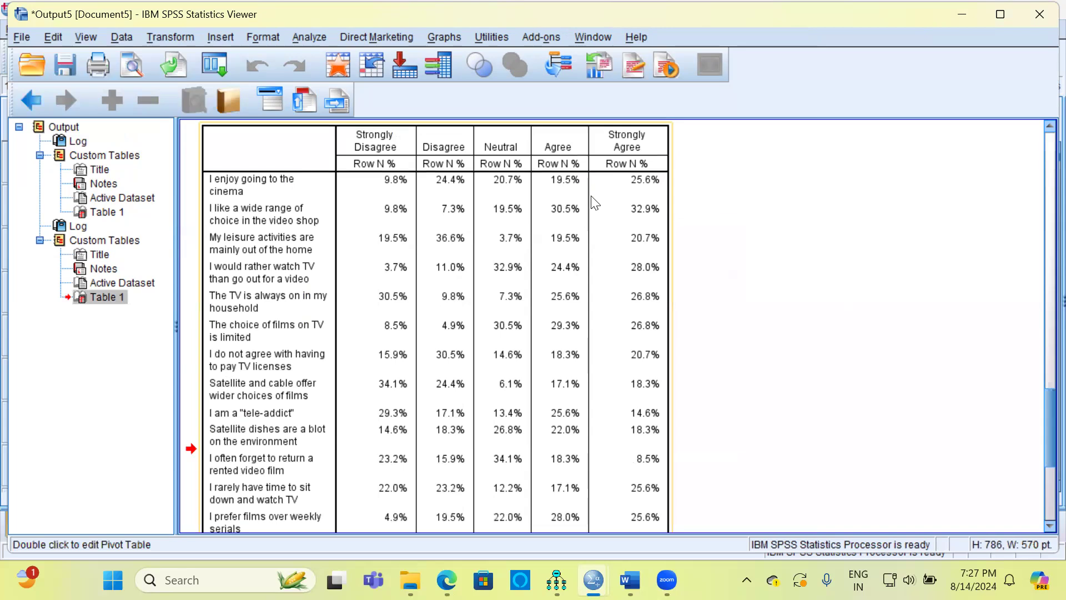
pyautogui.doubleClick(402, 195)
pyautogui.doubleClick(393, 192)
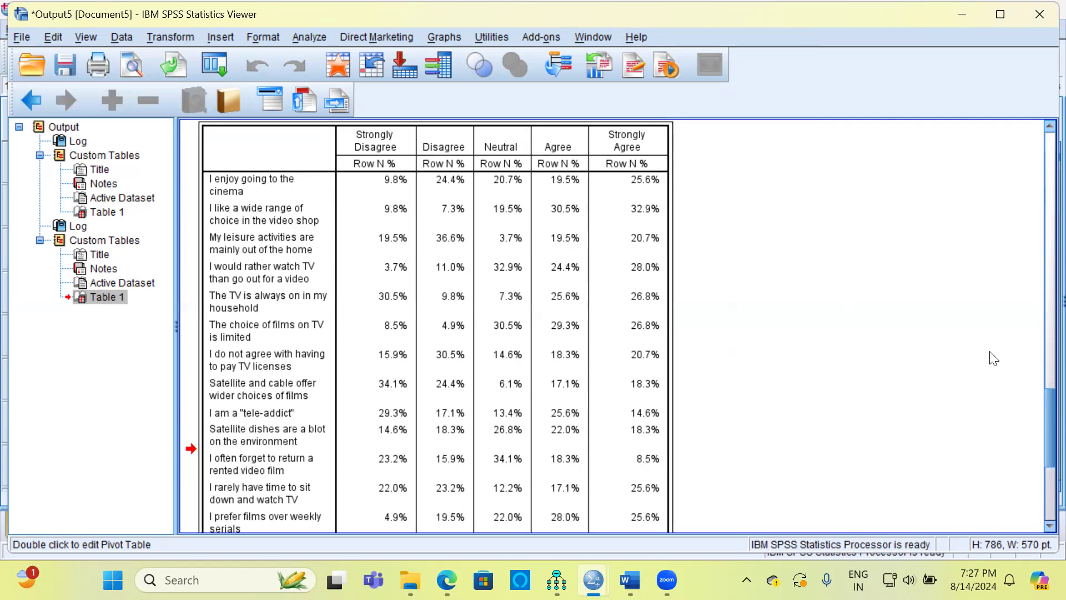
pyautogui.moveTo(1039, 402)
pyautogui.mouseDown()
pyautogui.moveTo(1039, 467)
pyautogui.moveTo(1040, 401)
pyautogui.mouseUp()
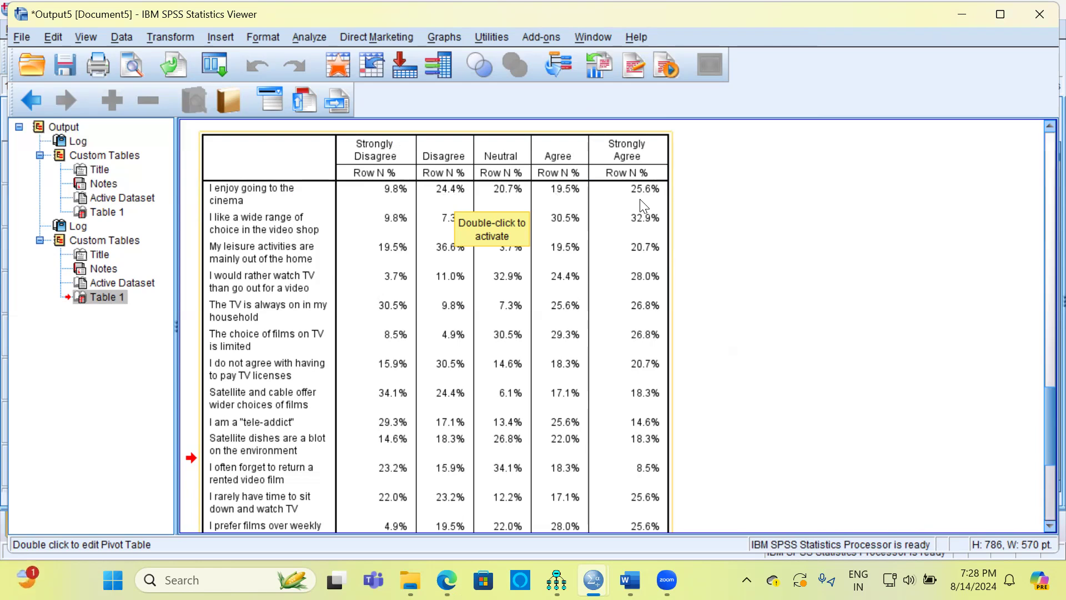
pyautogui.scroll(-1, 639, 198)
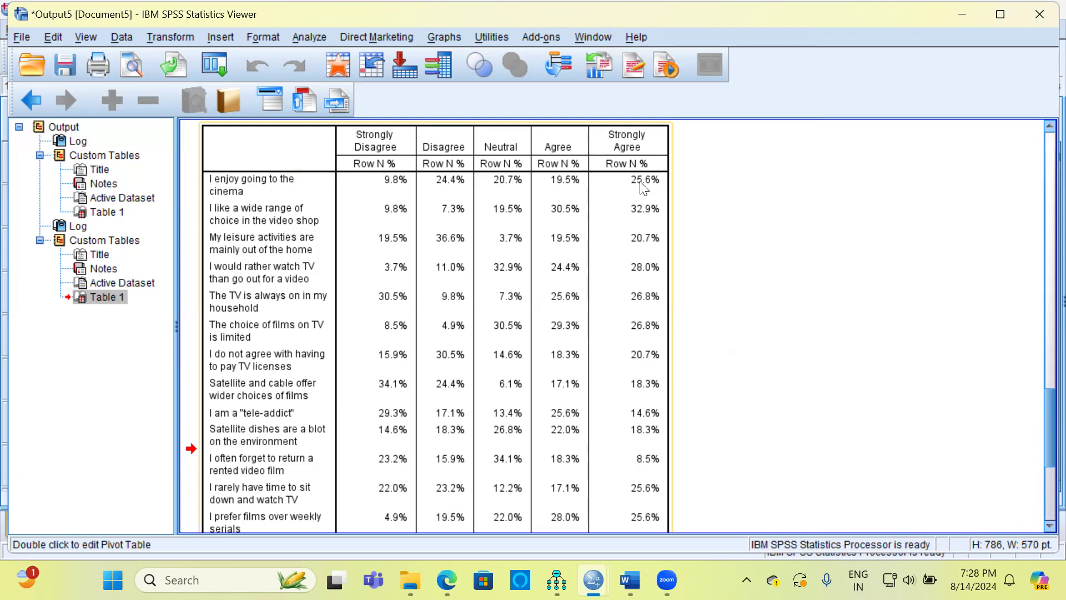
pyautogui.doubleClick(642, 224)
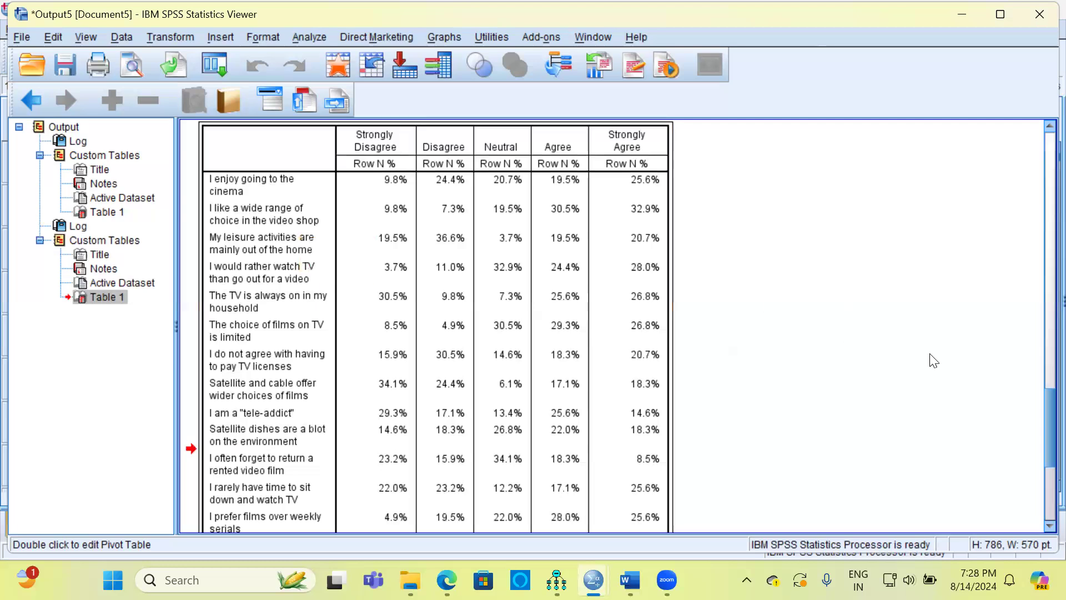
pyautogui.moveTo(1039, 411)
pyautogui.mouseDown()
pyautogui.moveTo(1039, 432)
pyautogui.moveTo(1040, 408)
pyautogui.moveTo(1040, 418)
pyautogui.mouseUp()
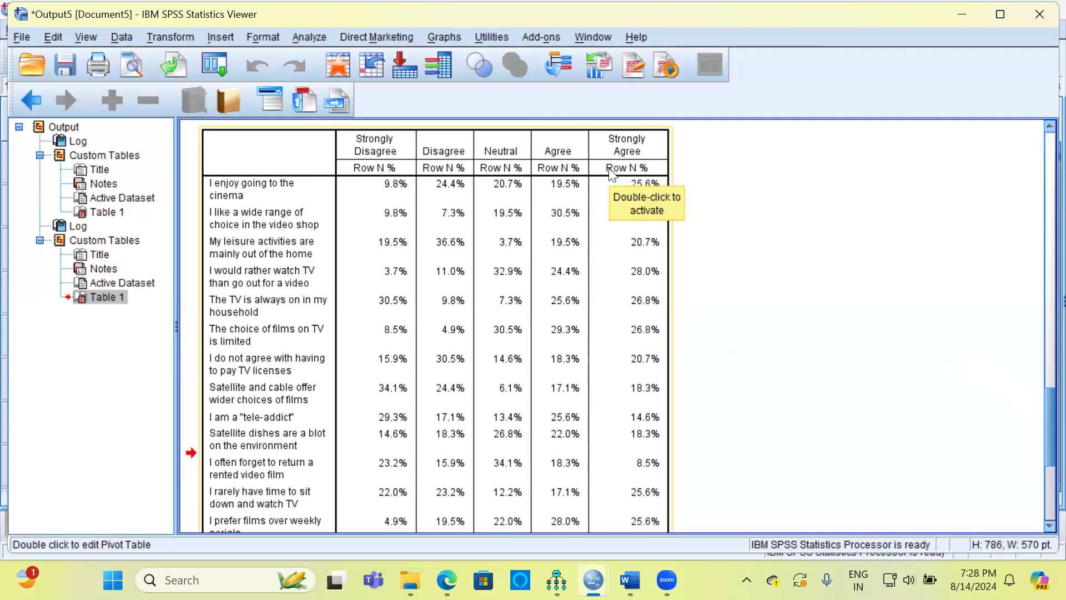
pyautogui.scroll(-1, 559, 183)
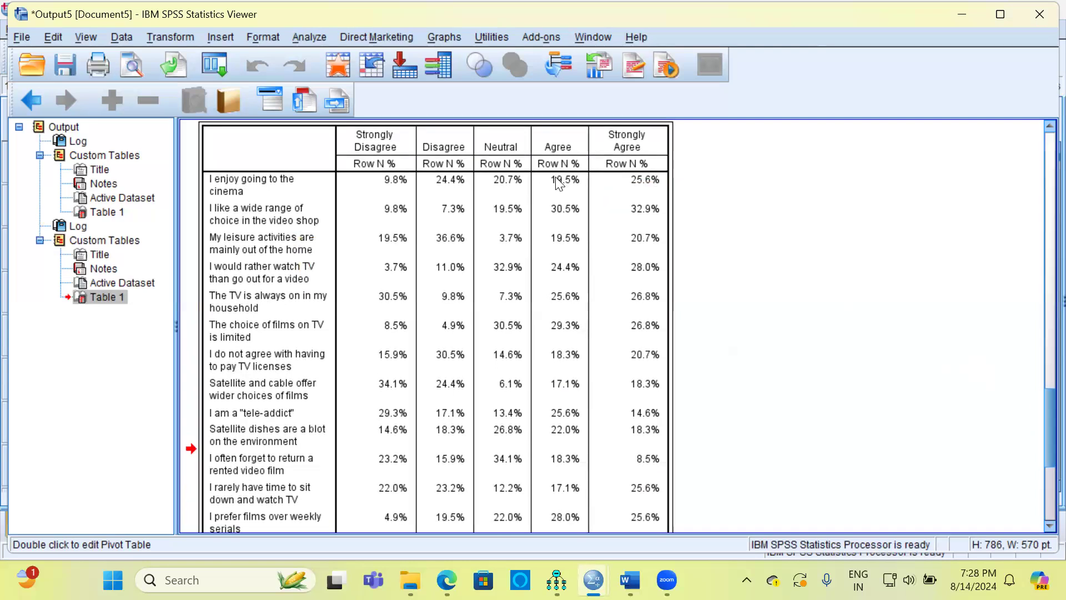
pyautogui.click(417, 179)
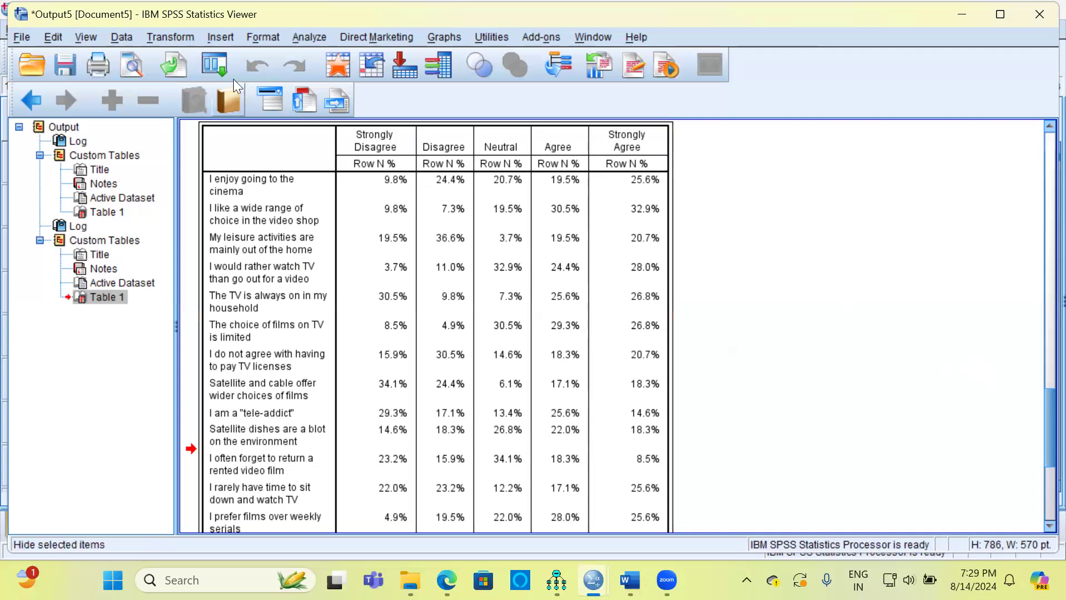
# - Recall the custom table definition, hide the summary statistics labels in the column headings, and regenerate the table
pyautogui.click(222, 68)
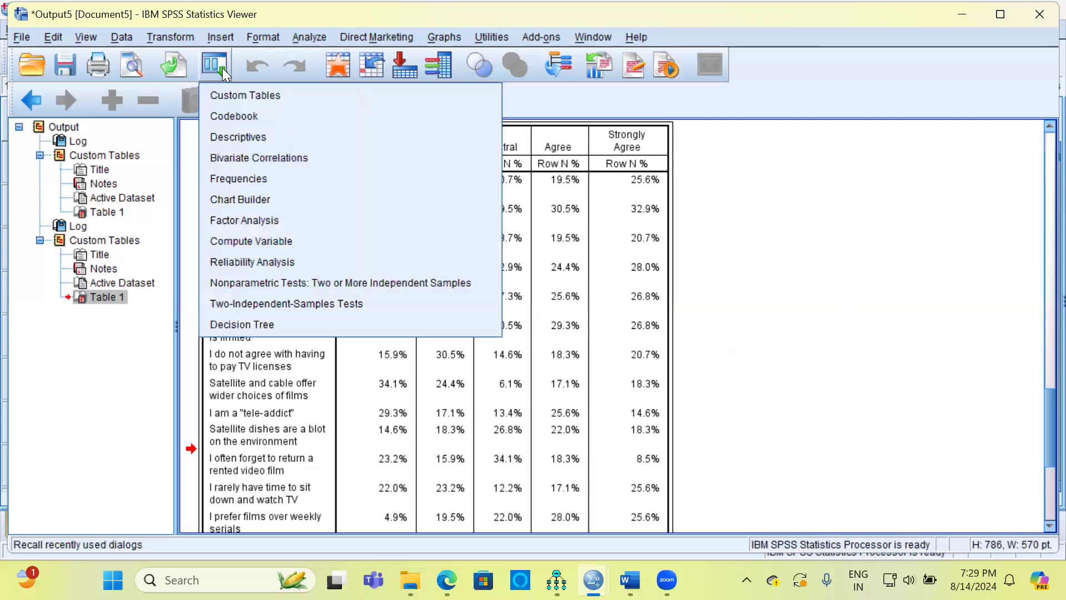
pyautogui.click(296, 104)
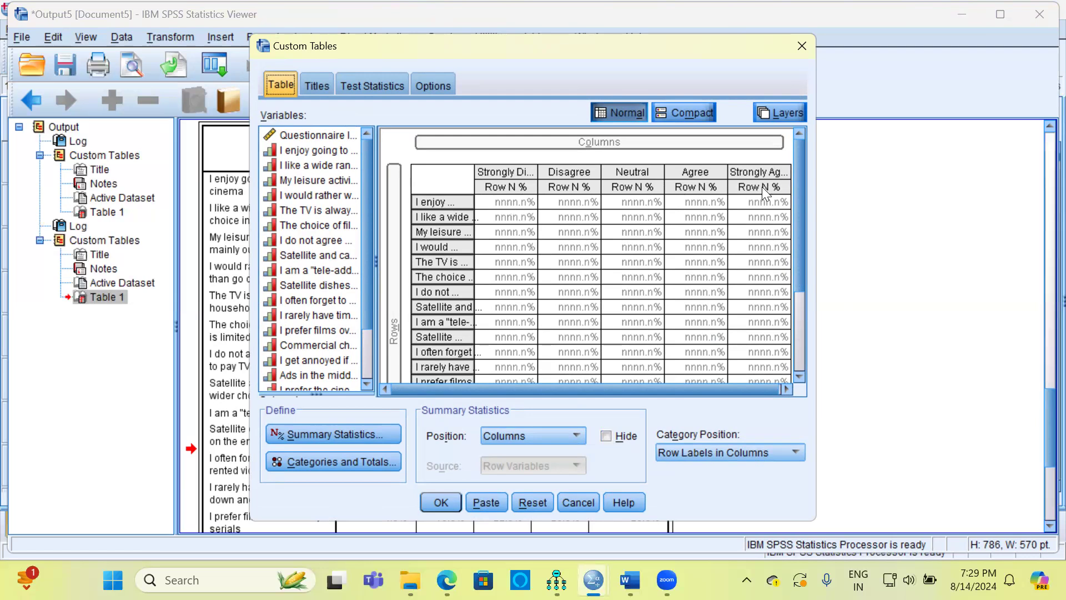
pyautogui.click(605, 436)
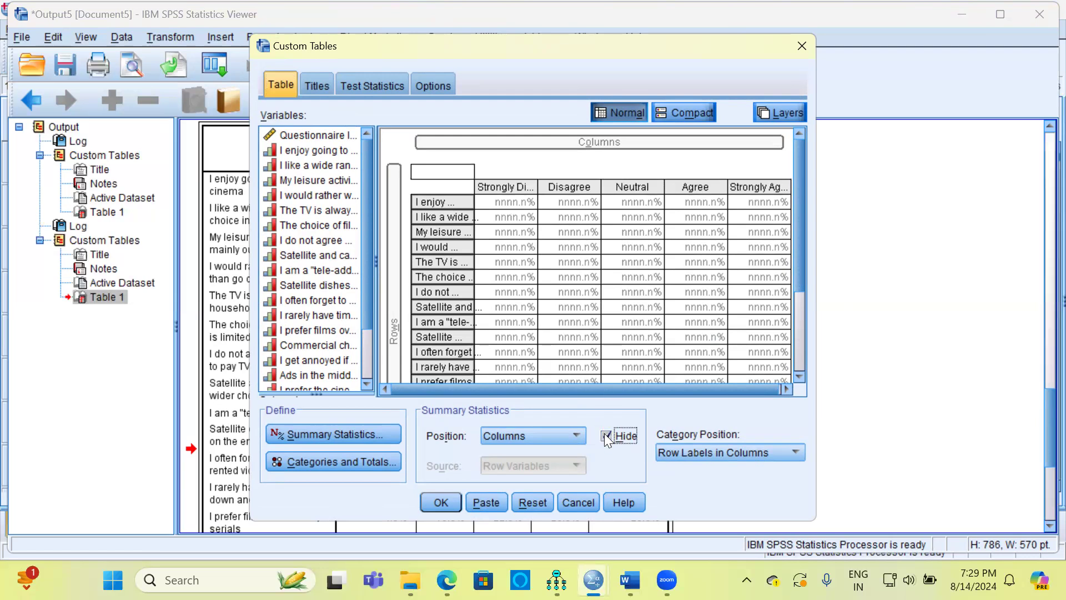
pyautogui.click(606, 436)
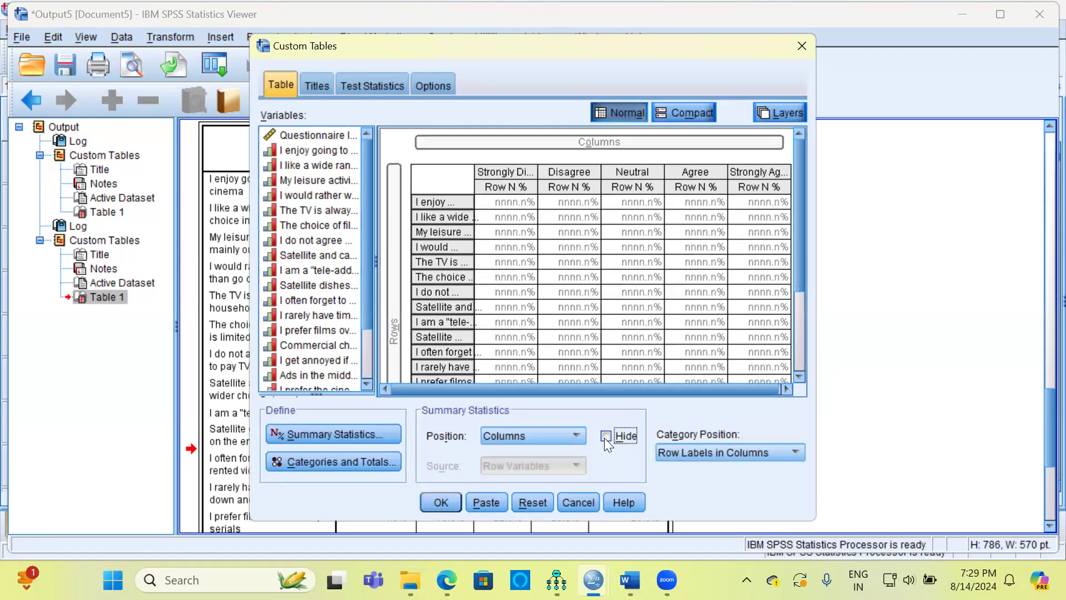
pyautogui.click(606, 438)
pyautogui.click(446, 500)
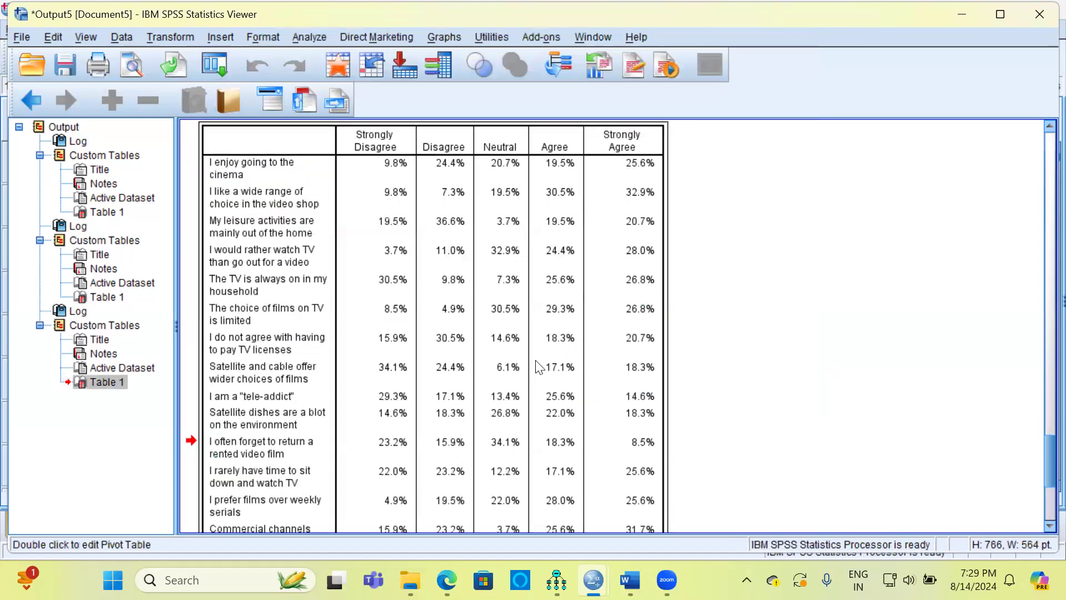
# - Copy the latest percentage table and paste it into the Word document below the "Table2: Entertainment Choices by Respondent Percentage" title
pyautogui.doubleClick(621, 135)
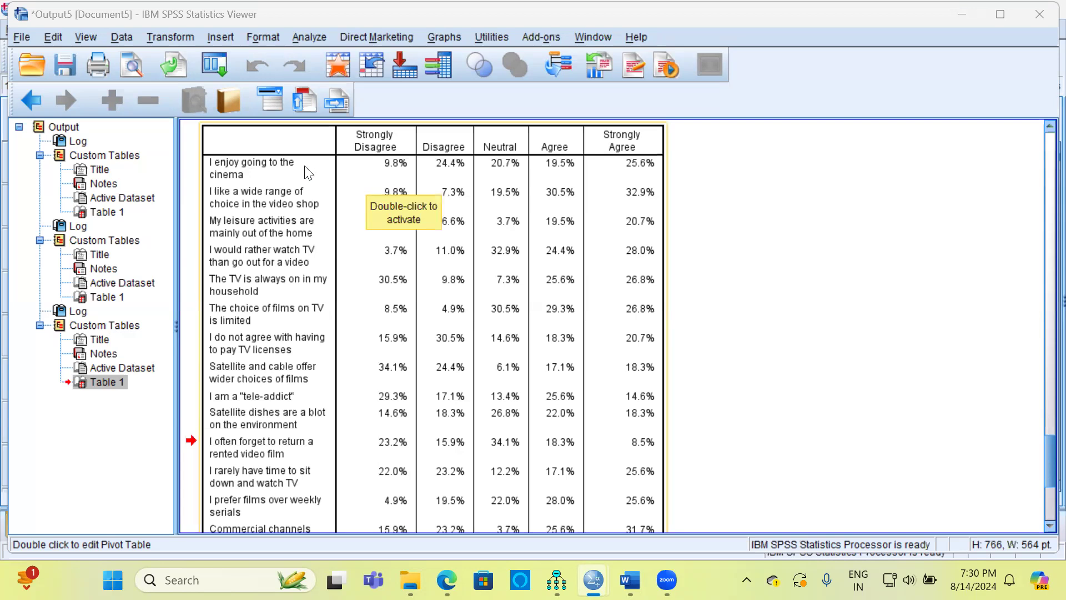
pyautogui.click(285, 149)
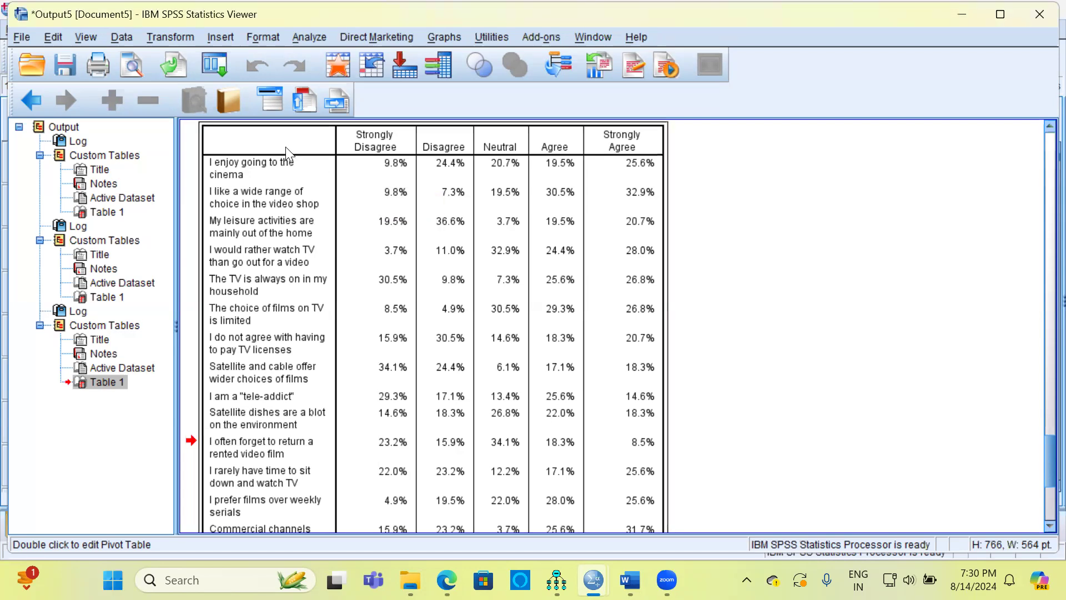
pyautogui.rightClick(286, 149)
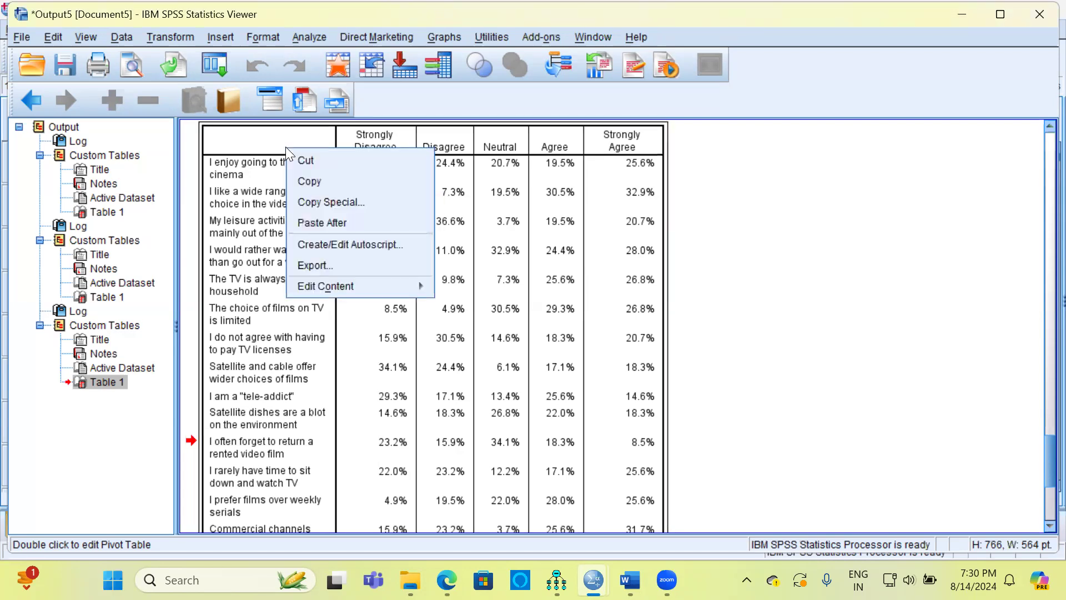
pyautogui.click(360, 183)
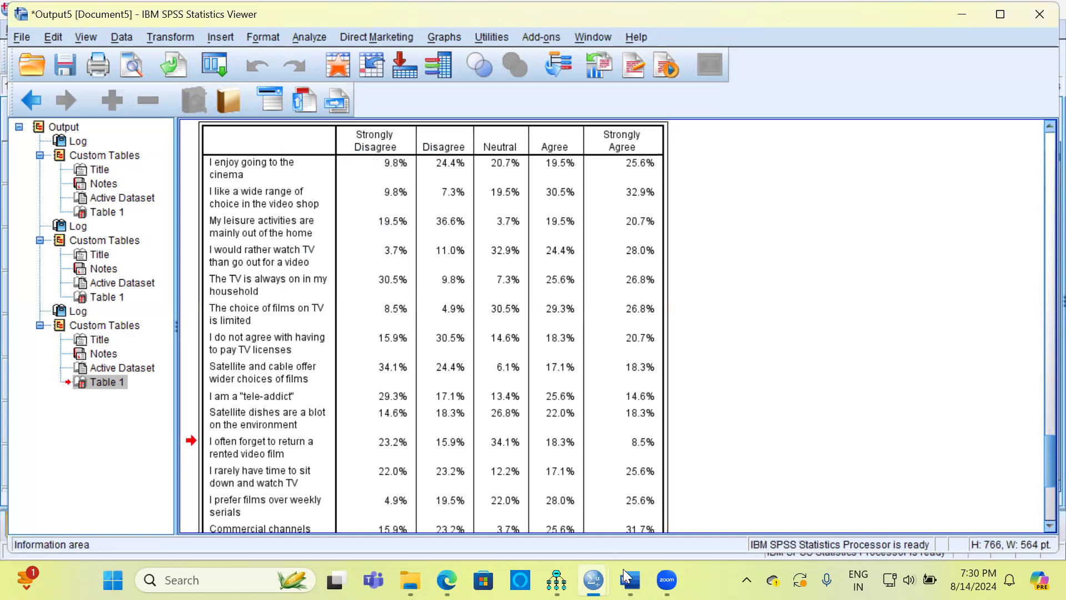
pyautogui.moveTo(630, 580)
pyautogui.click(621, 528)
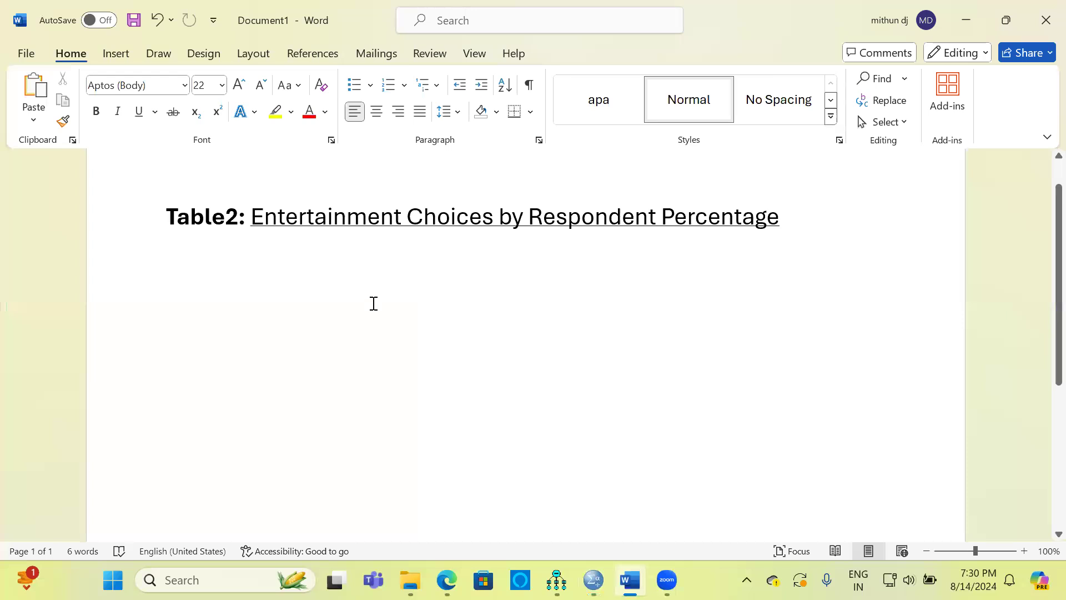
pyautogui.hotkey('ctrl', 'v')
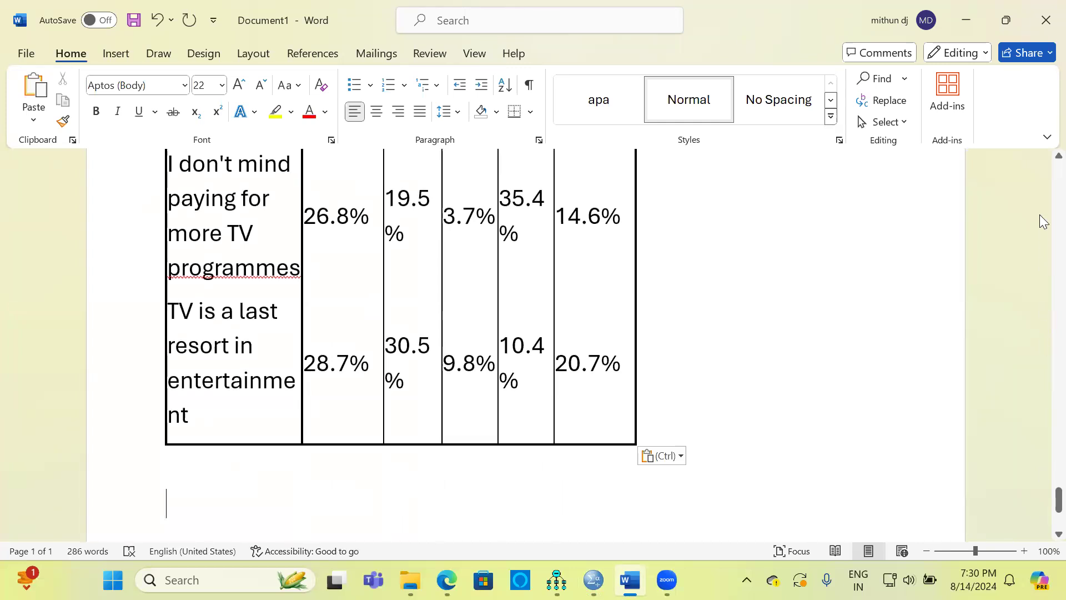
# - Abbreviate the pasted table's column headings Strongly Disagree to SD and Disagree to D
pyautogui.scroll(5, 1042, 164)
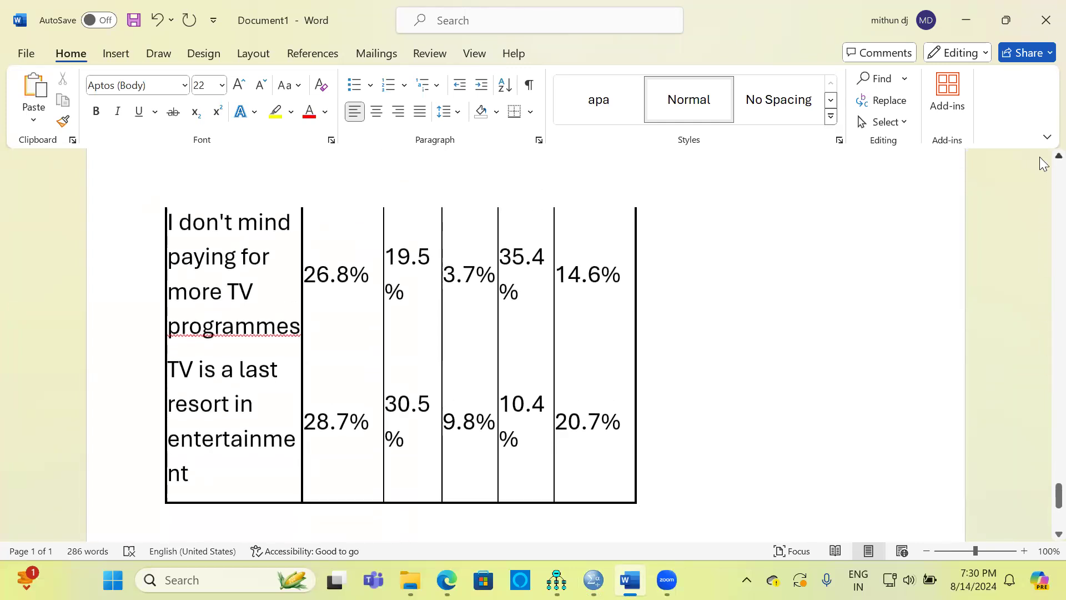
pyautogui.scroll(8, 1042, 164)
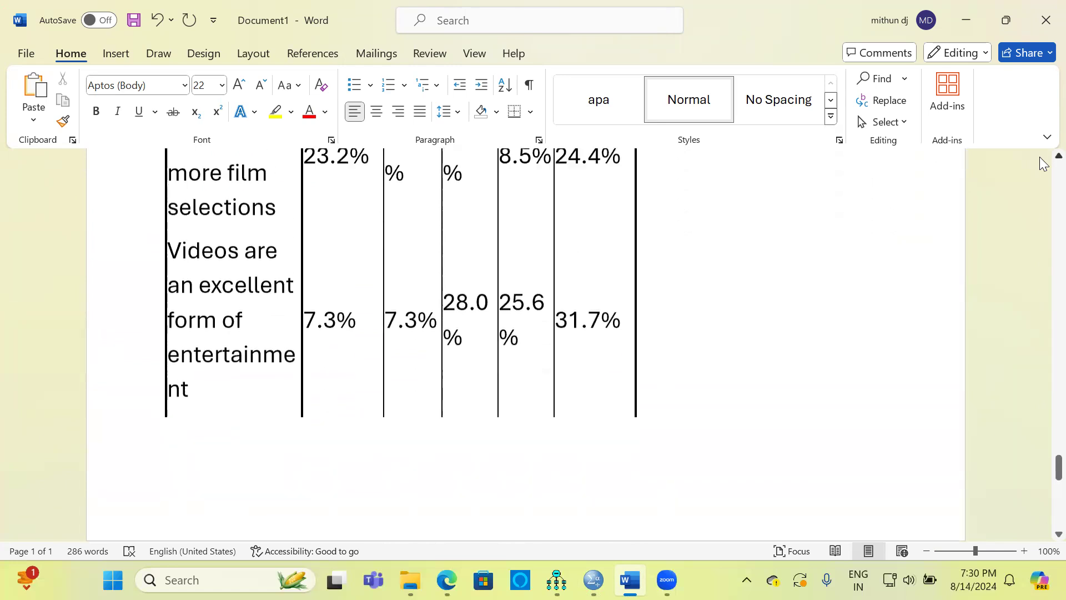
pyautogui.scroll(8, 1043, 164)
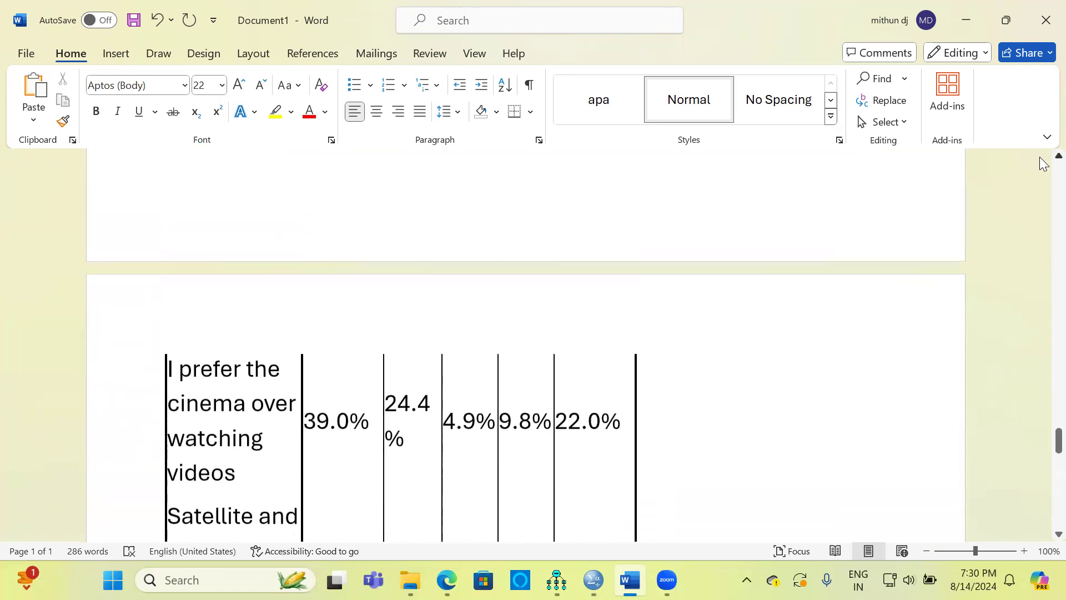
pyautogui.scroll(3, 1043, 164)
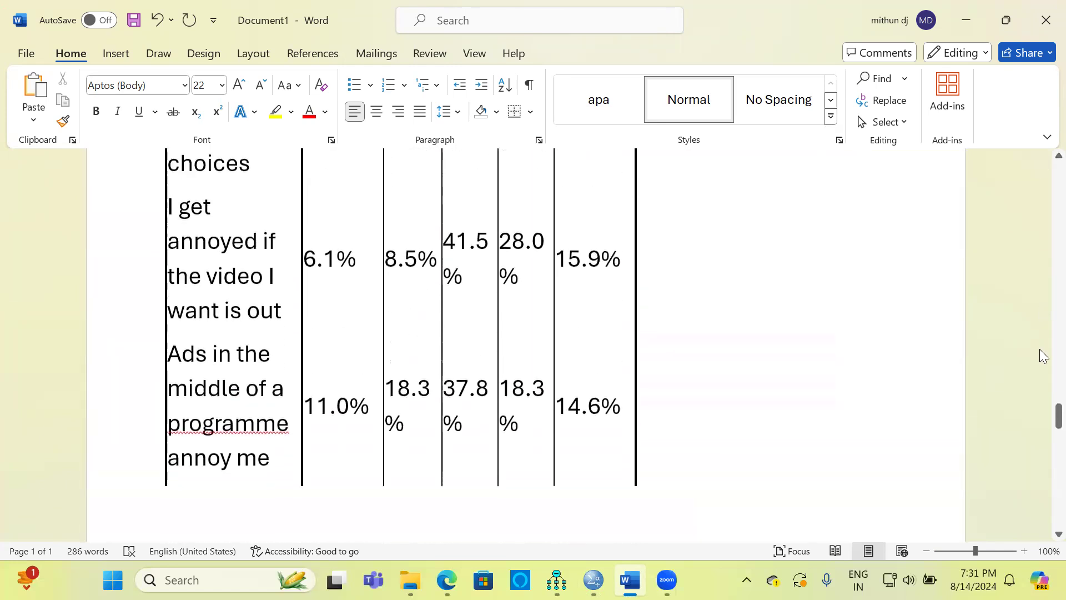
pyautogui.moveTo(1042, 424); pyautogui.dragTo(1022, 177)
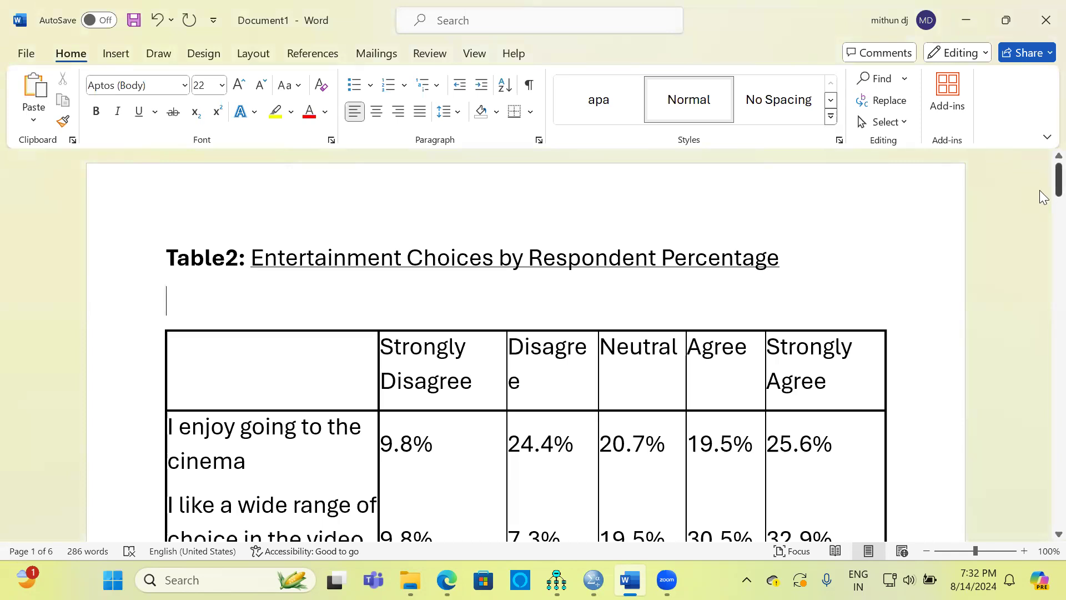
pyautogui.moveTo(1042, 197)
pyautogui.mouseDown()
pyautogui.moveTo(1043, 283)
pyautogui.moveTo(1043, 194)
pyautogui.mouseUp()
pyautogui.click(476, 381)
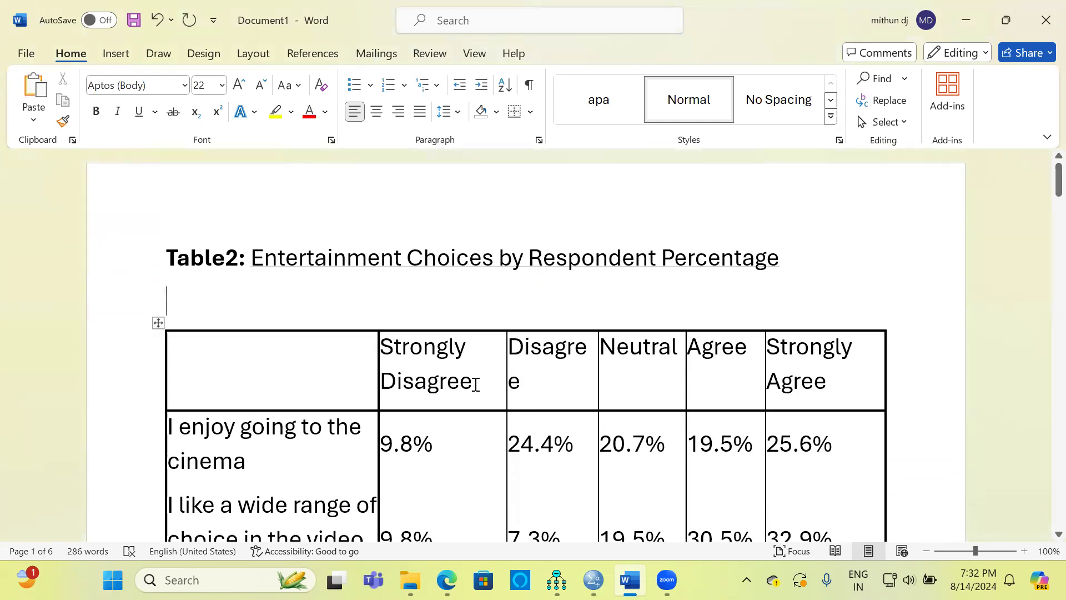
pyautogui.tripleClick(415, 362)
pyautogui.write('SD')
pyautogui.click(531, 381)
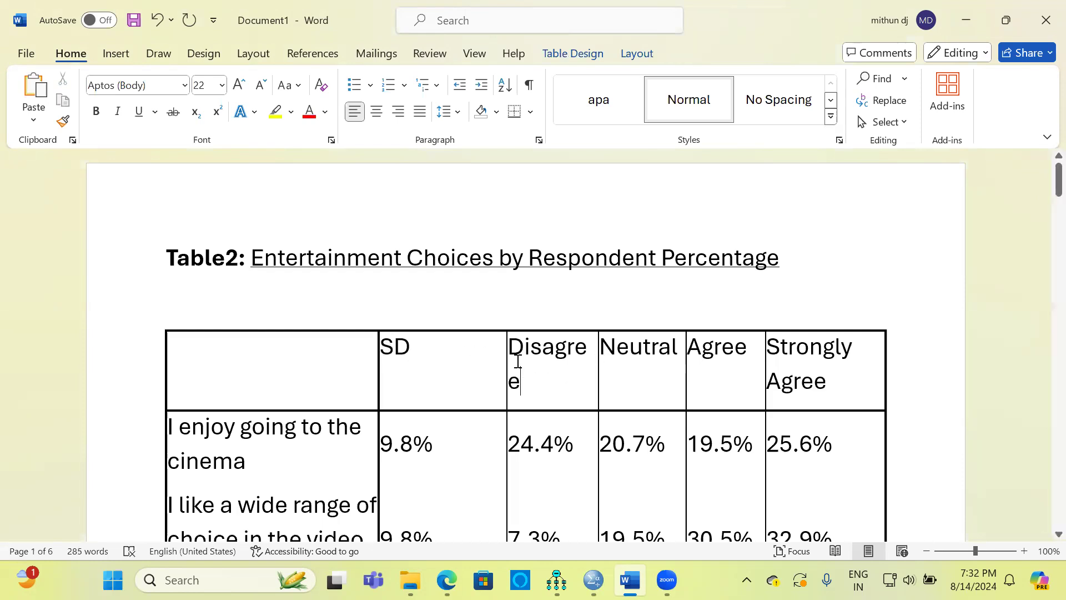
pyautogui.doubleClick(518, 361)
pyautogui.press('BackSpace')
pyautogui.write('D')
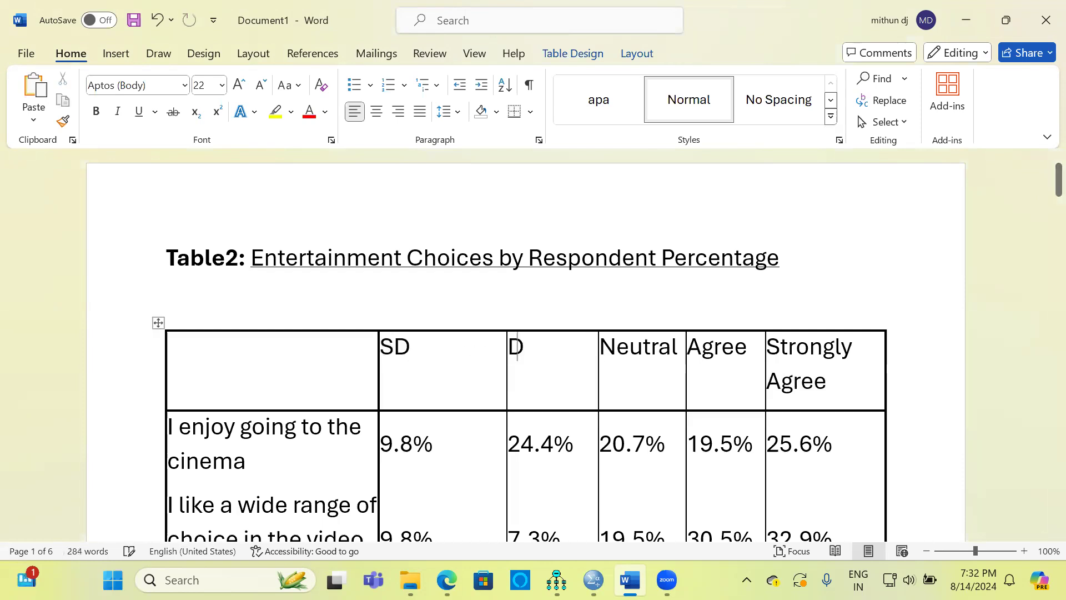
# - Shorten the Neutral column heading to N and the Agree column heading to A
pyautogui.click(680, 349)
pyautogui.press('BackSpace')
pyautogui.press('BackSpace')
pyautogui.press('BackSpace')
pyautogui.press('BackSpace')
pyautogui.press('BackSpace')
pyautogui.press('BackSpace')
pyautogui.press('BackSpace')
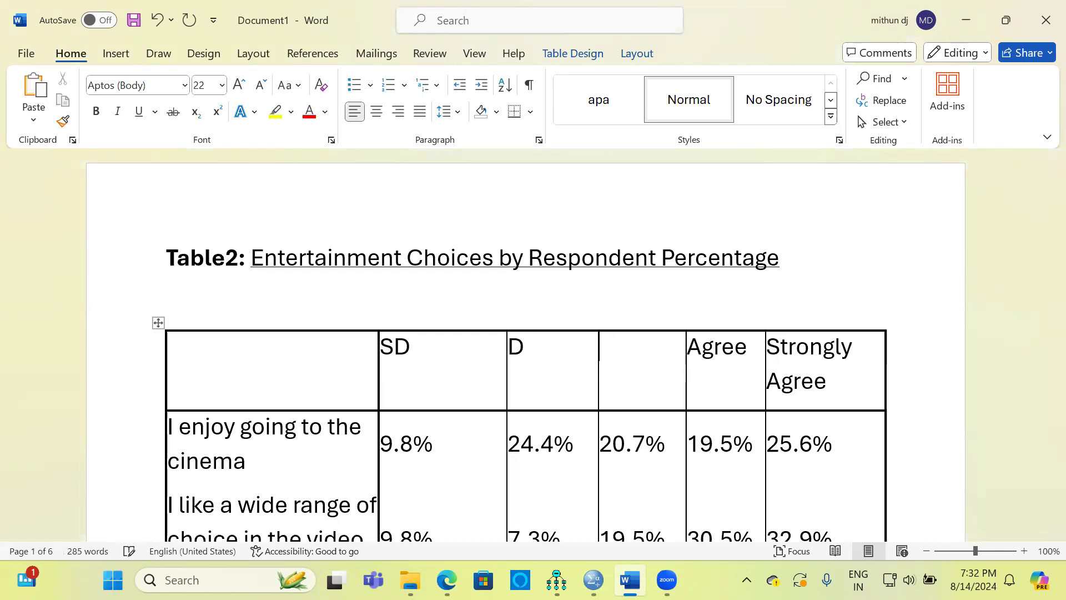
pyautogui.write('N')
pyautogui.click(748, 356)
pyautogui.press('BackSpace')
pyautogui.press('BackSpace')
pyautogui.press('BackSpace')
pyautogui.press('BackSpace')
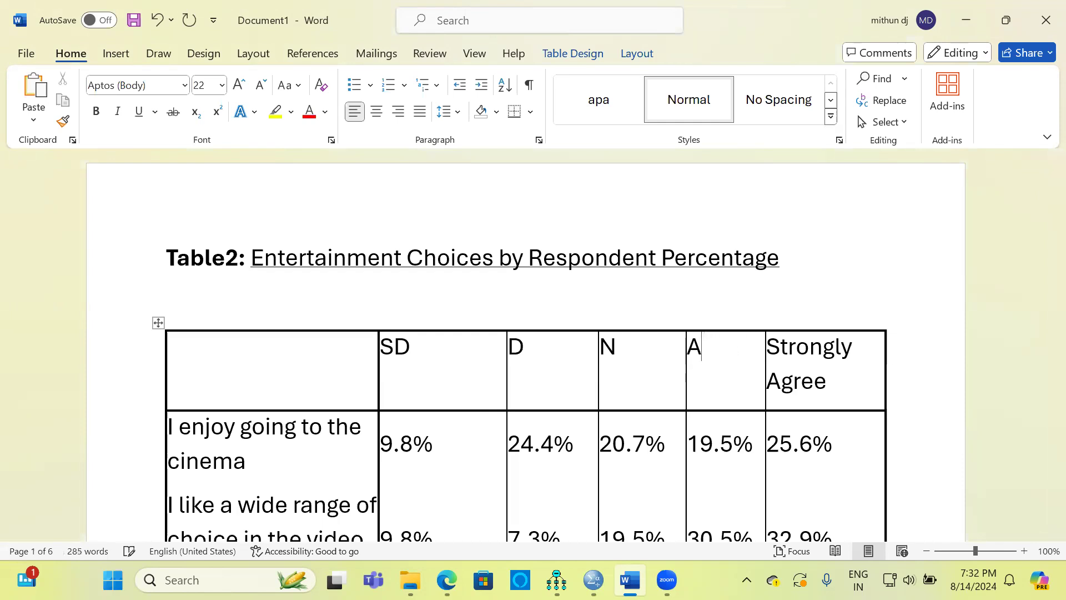
# - Shorten the Strongly Agree column heading to SA
pyautogui.click(832, 385)
pyautogui.press('BackSpace')
pyautogui.press('BackSpace')
pyautogui.press('BackSpace')
pyautogui.press('BackSpace')
pyautogui.press('BackSpace')
pyautogui.press('BackSpace')
pyautogui.press('BackSpace')
pyautogui.press('BackSpace')
pyautogui.press('BackSpace')
pyautogui.press('BackSpace')
pyautogui.press('BackSpace')
pyautogui.press('BackSpace')
pyautogui.press('BackSpace')
pyautogui.write('A')
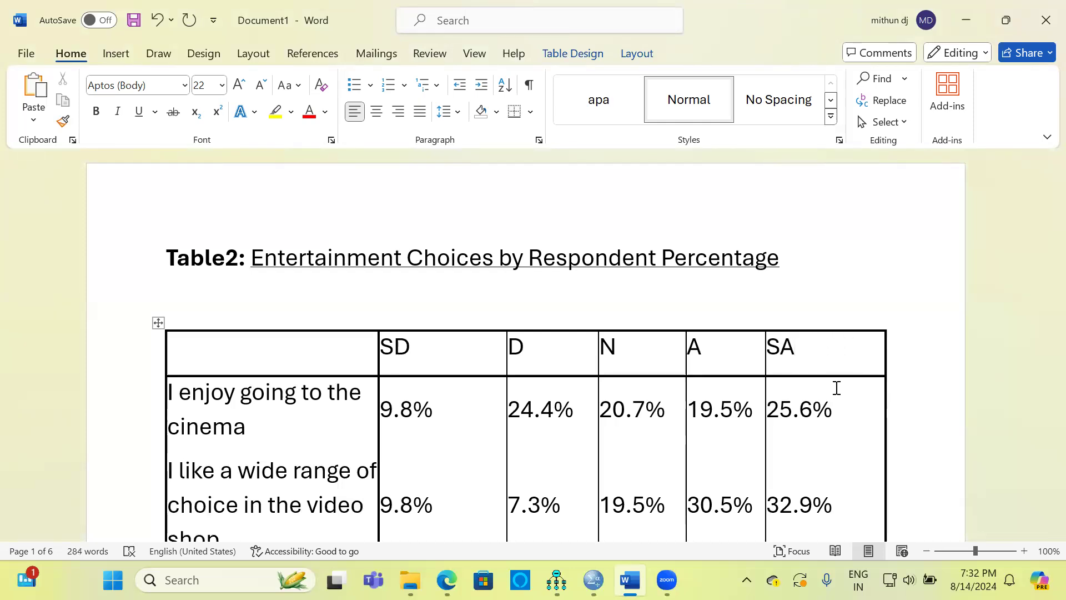